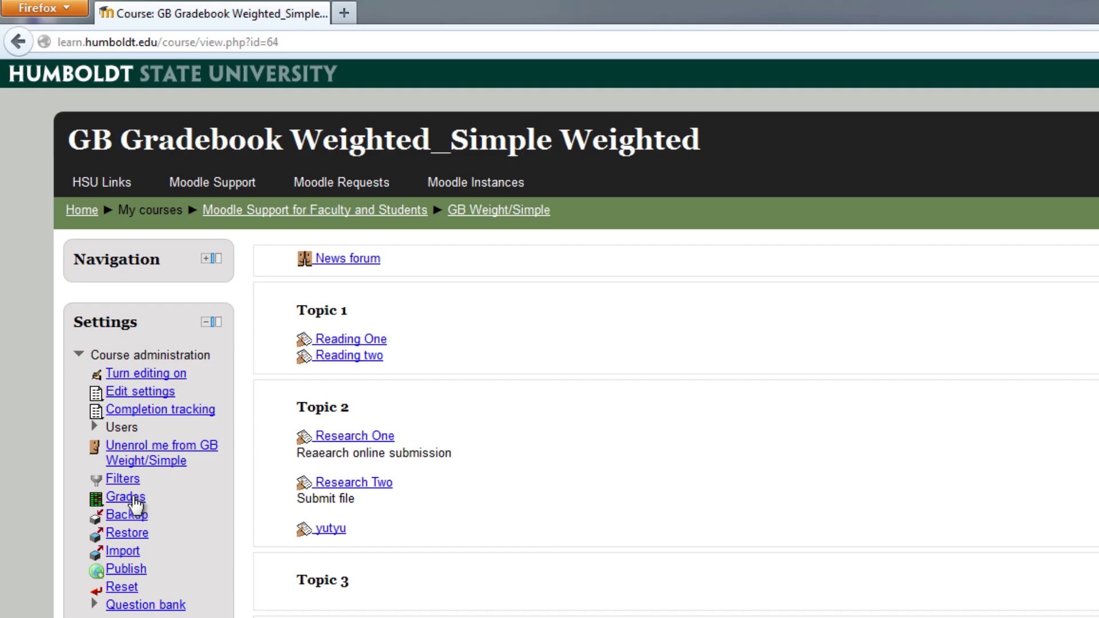
Open the Excel spreadsheet export form in the course's grade administration
{"action": "left_click", "coordinate": [133, 498]}
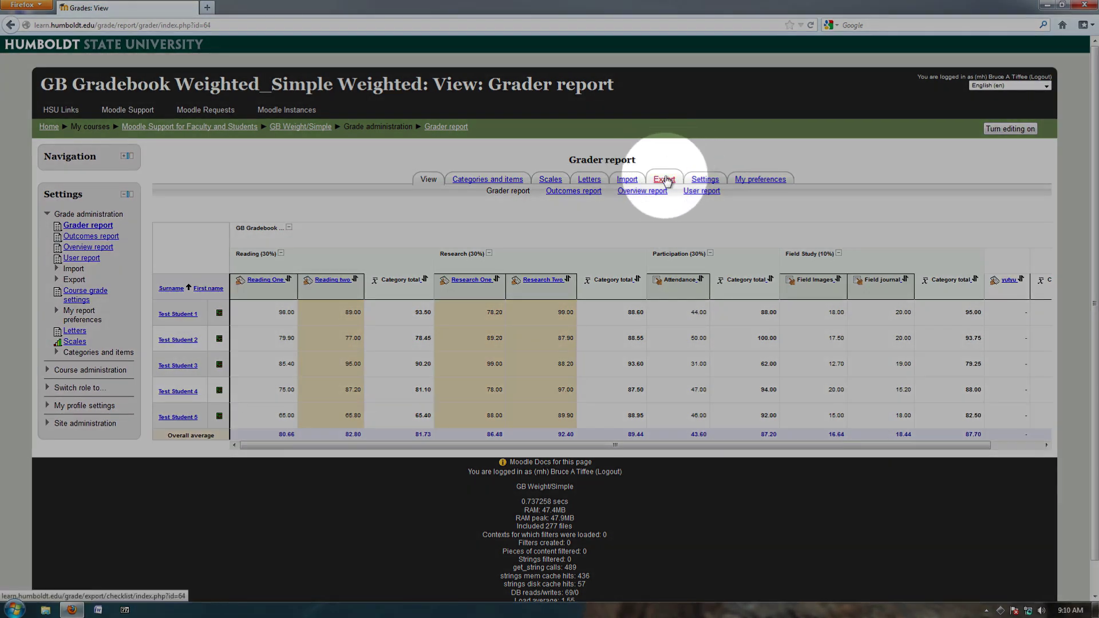
{"action": "left_click", "coordinate": [665, 181]}
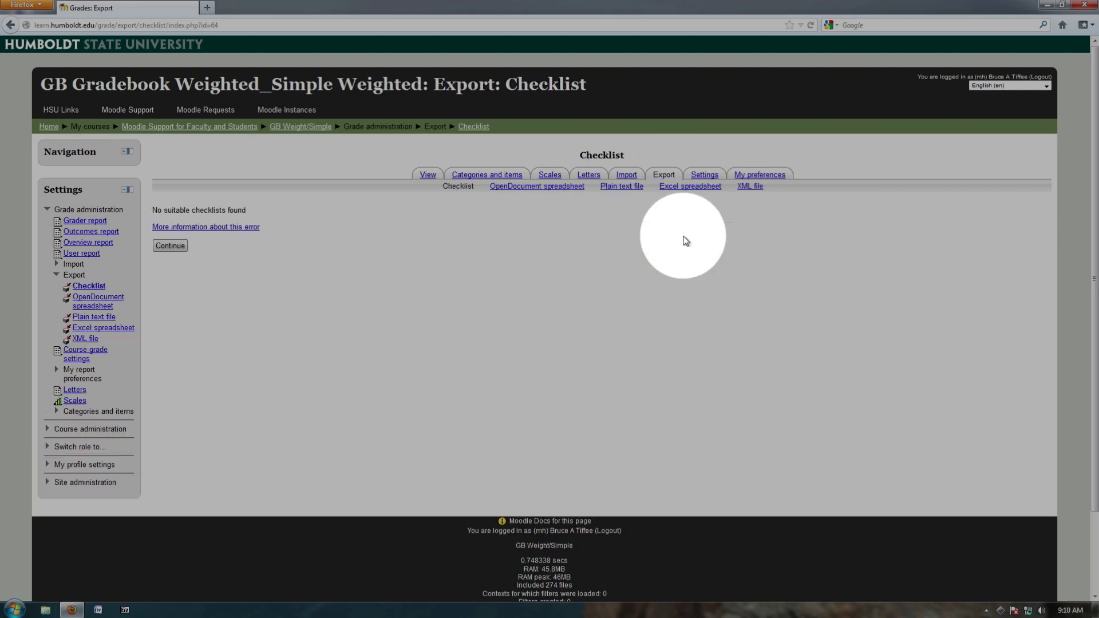
{"action": "left_click", "coordinate": [681, 192]}
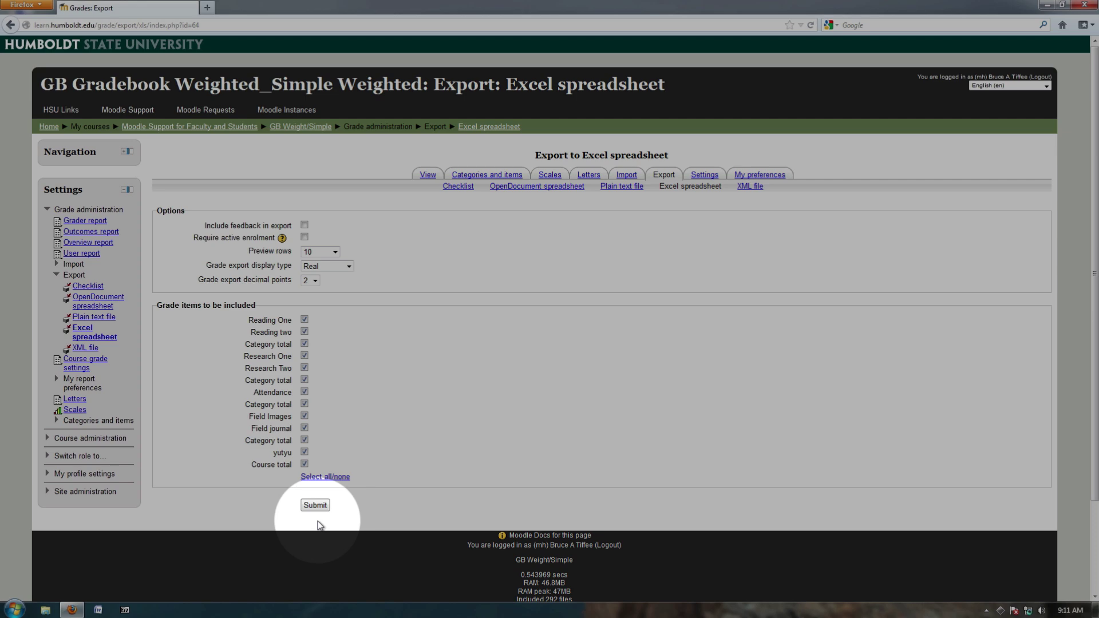
Submit the export with all grade items included, then download the spreadsheet and open it in Microsoft Excel
{"action": "left_click", "coordinate": [314, 506]}
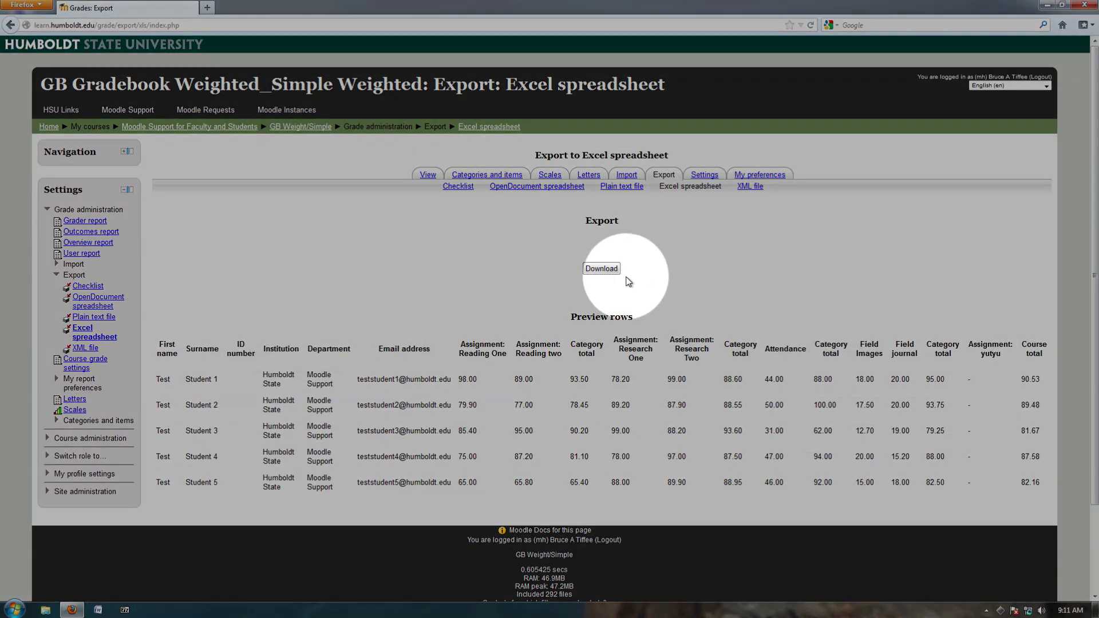
{"action": "left_click", "coordinate": [602, 269]}
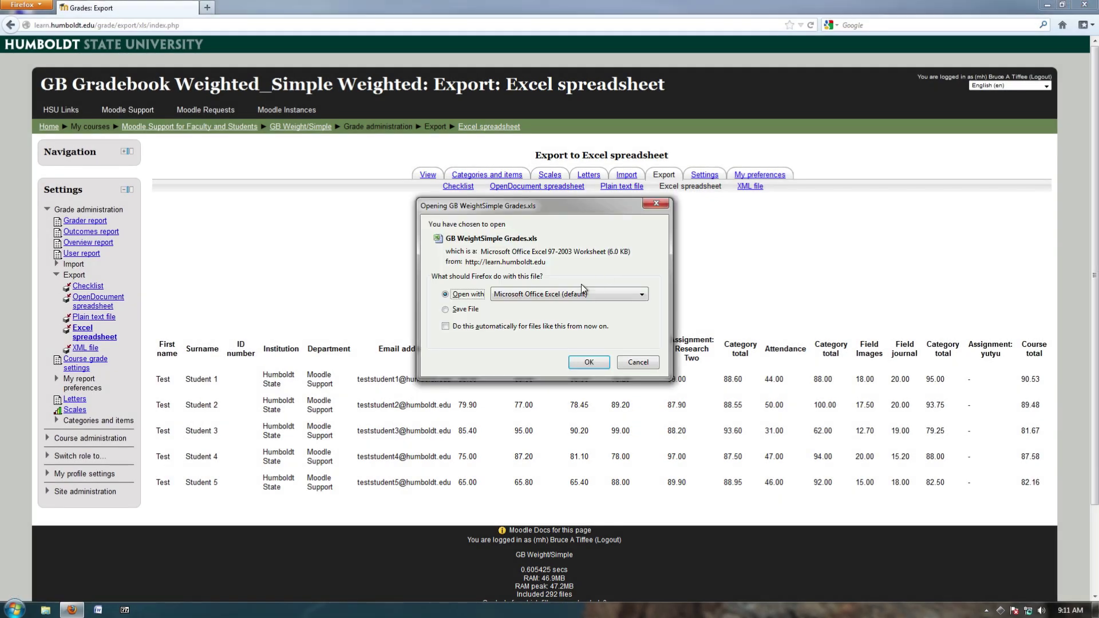
{"action": "left_click", "coordinate": [598, 367]}
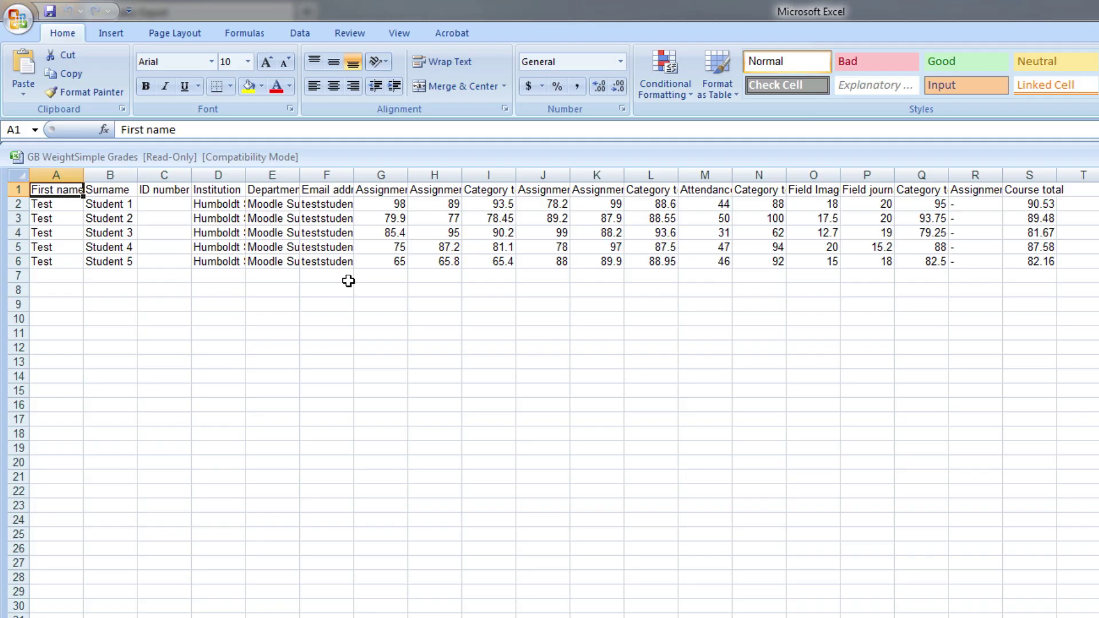
Delete the ID number column and make the header row bold
{"action": "left_click", "coordinate": [170, 175]}
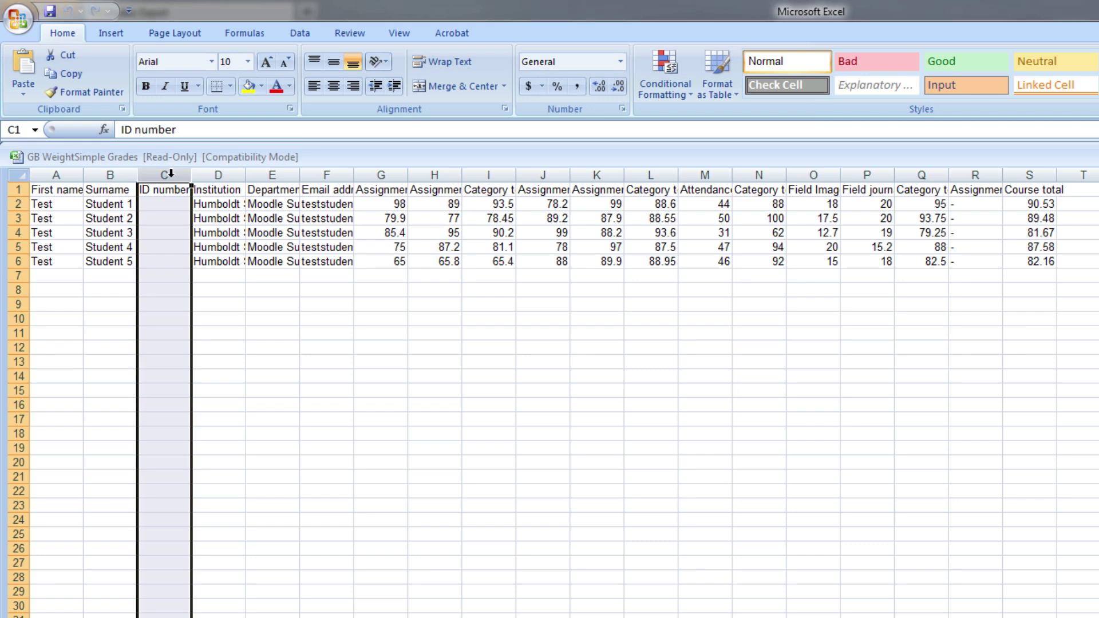
{"action": "right_click", "coordinate": [175, 177]}
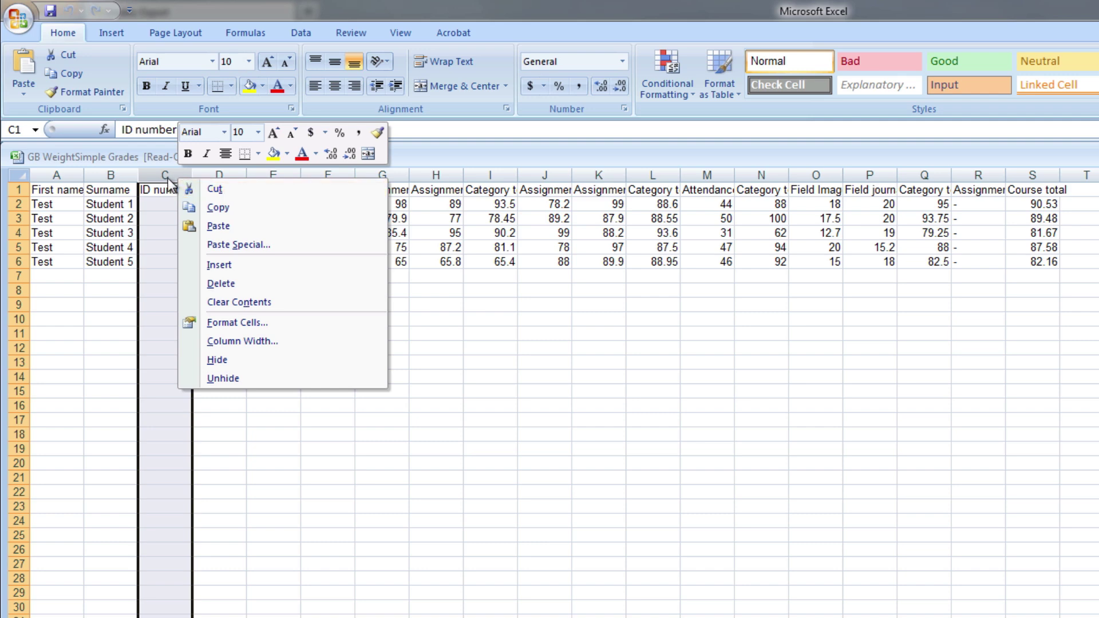
{"action": "left_click", "coordinate": [212, 285]}
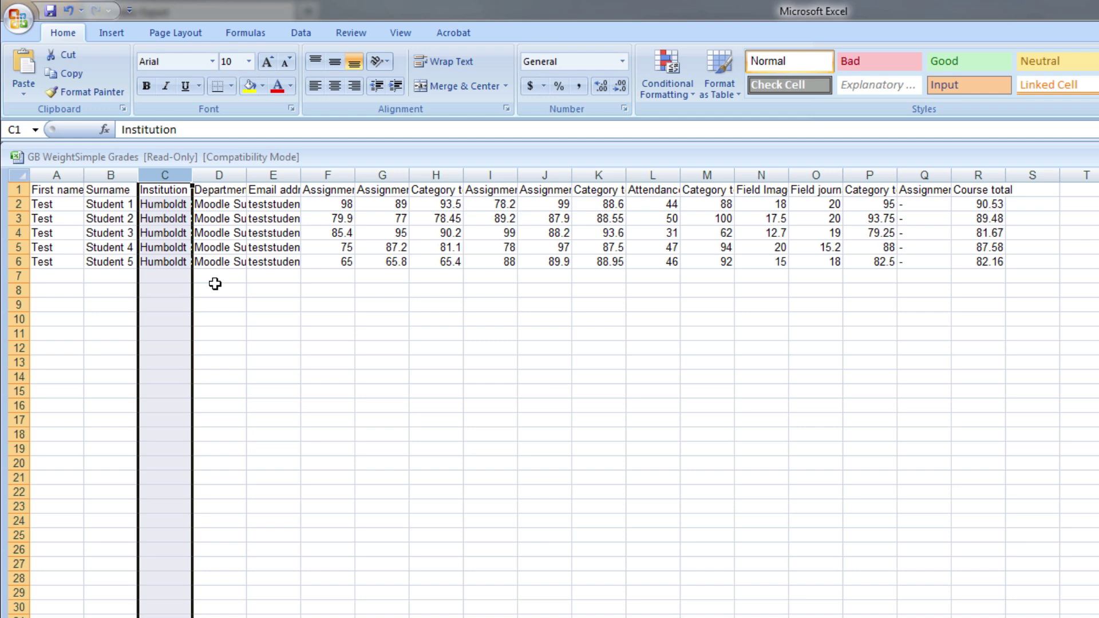
{"action": "left_click", "coordinate": [9, 189]}
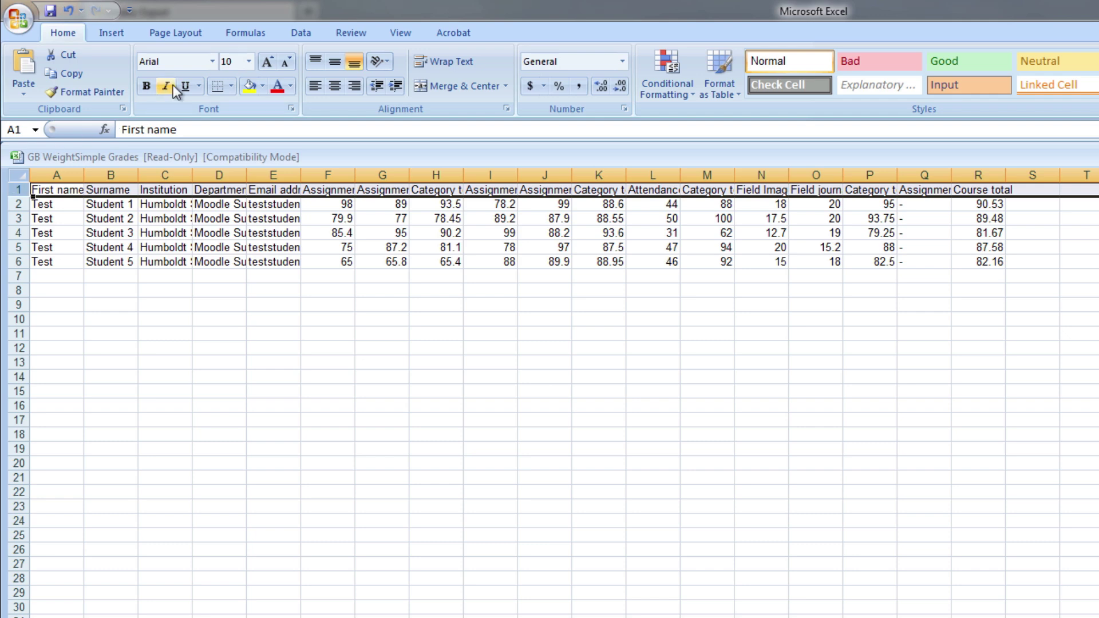
{"action": "left_click", "coordinate": [152, 88]}
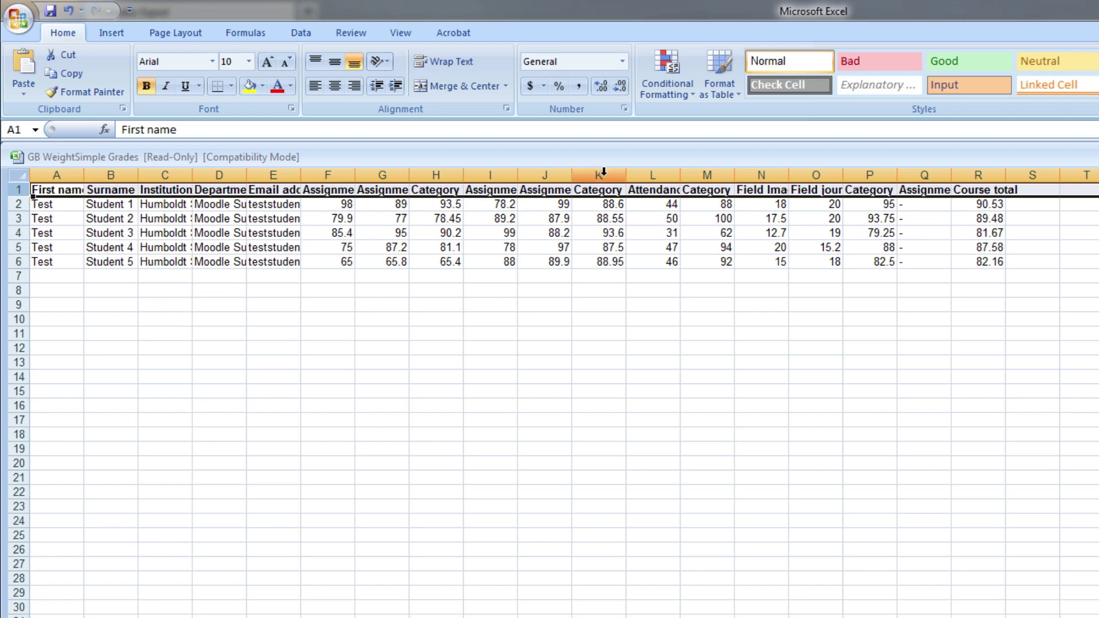
Auto-fit the widths of columns L, M, N, O and Q to their header text
{"action": "double_click", "coordinate": [679, 179]}
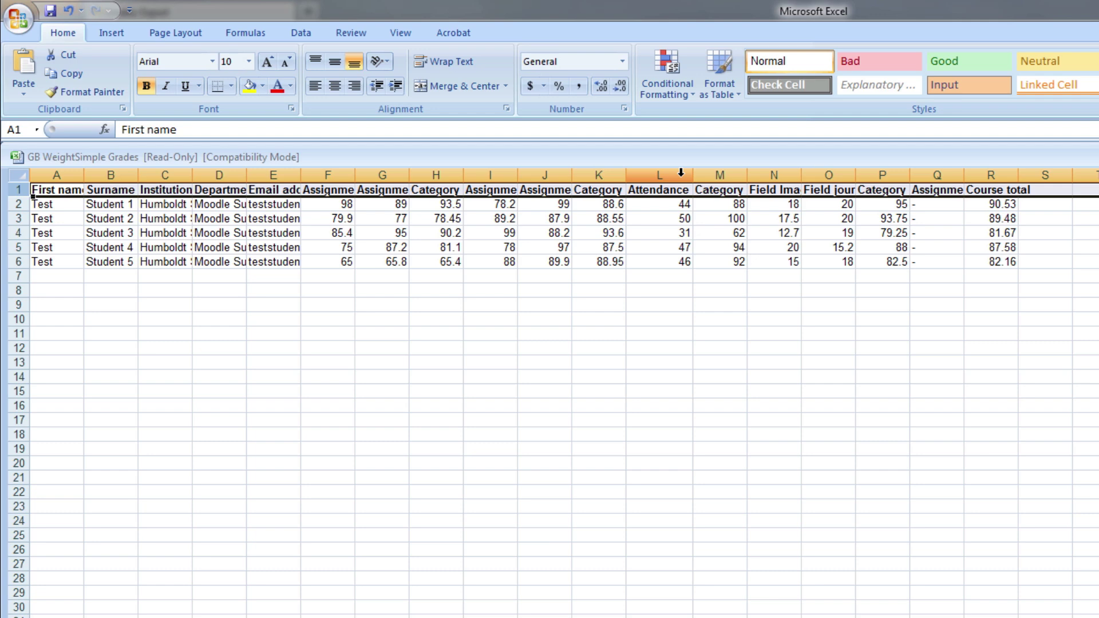
{"action": "double_click", "coordinate": [747, 174]}
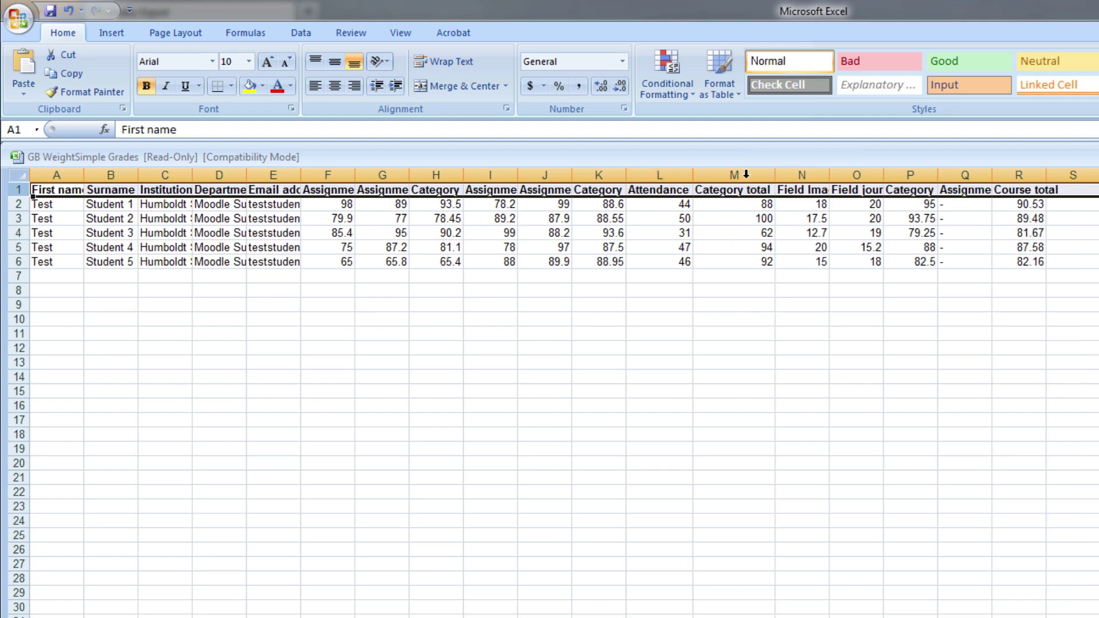
{"action": "double_click", "coordinate": [830, 174]}
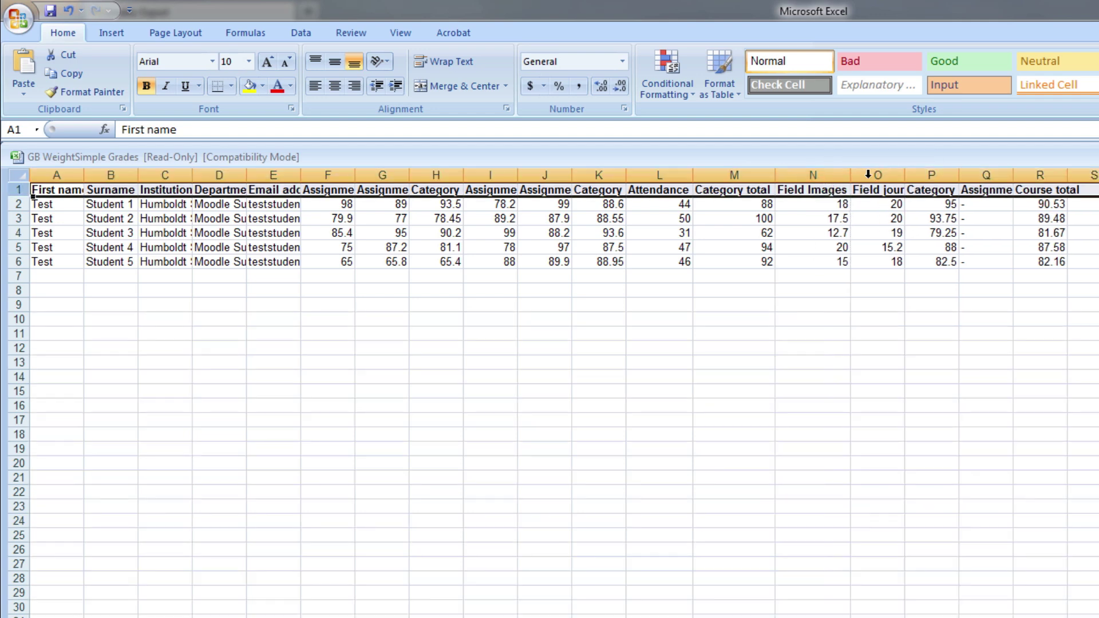
{"action": "double_click", "coordinate": [905, 174]}
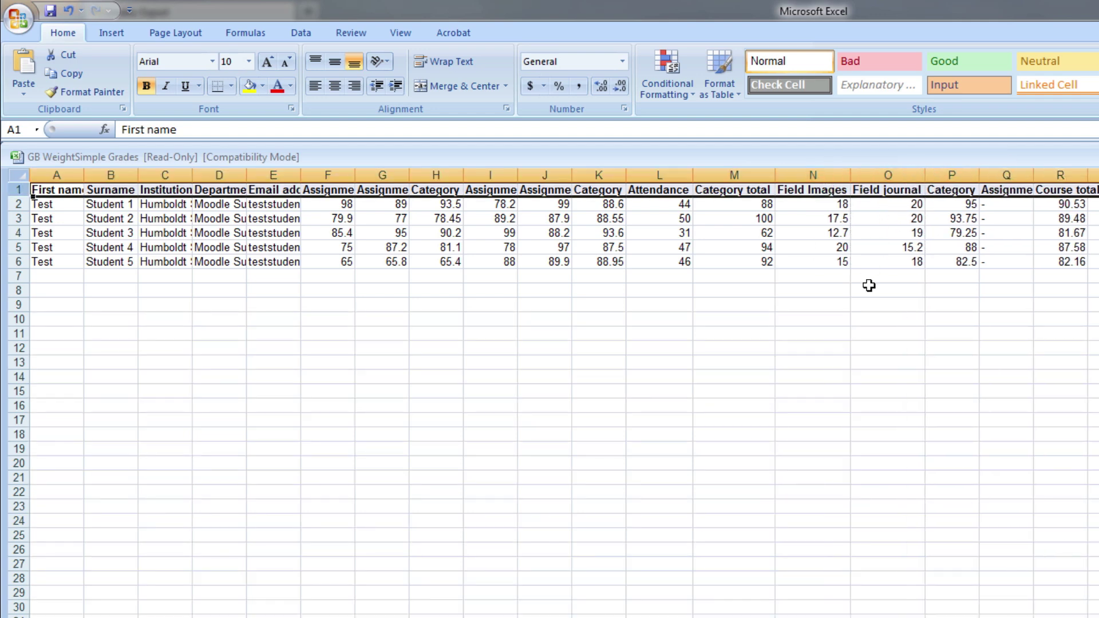
{"action": "left_click", "coordinate": [545, 578]}
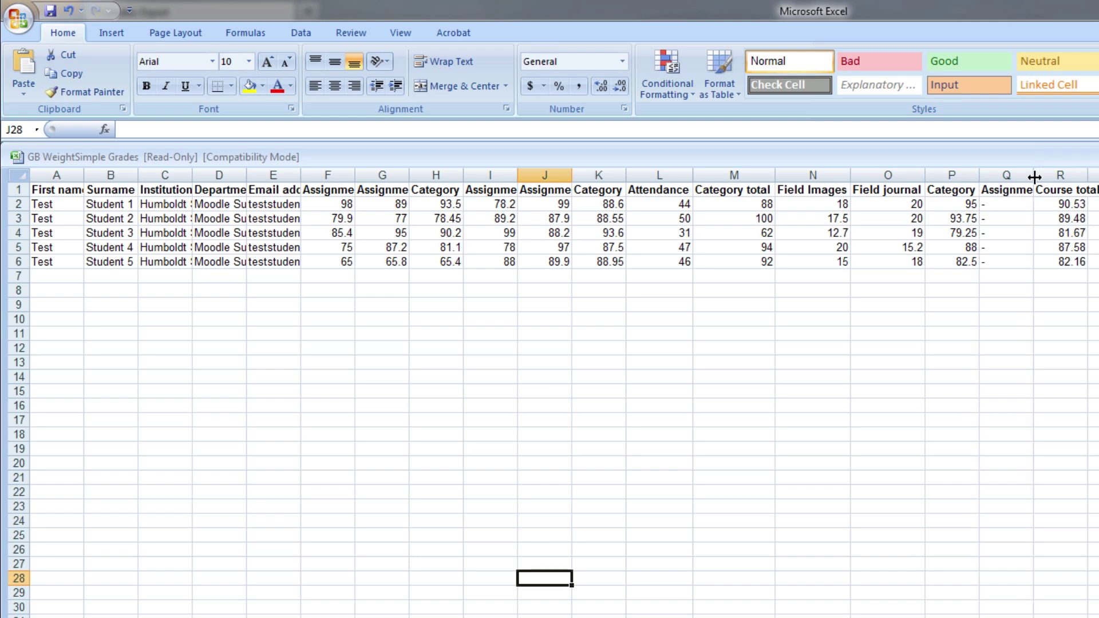
{"action": "double_click", "coordinate": [1034, 177]}
Enter the grades 98, 87, 89, 62 and 100 for the five students in the "Assignment: yutyu" column, cells Q2 to Q6
{"action": "left_click", "coordinate": [1035, 204]}
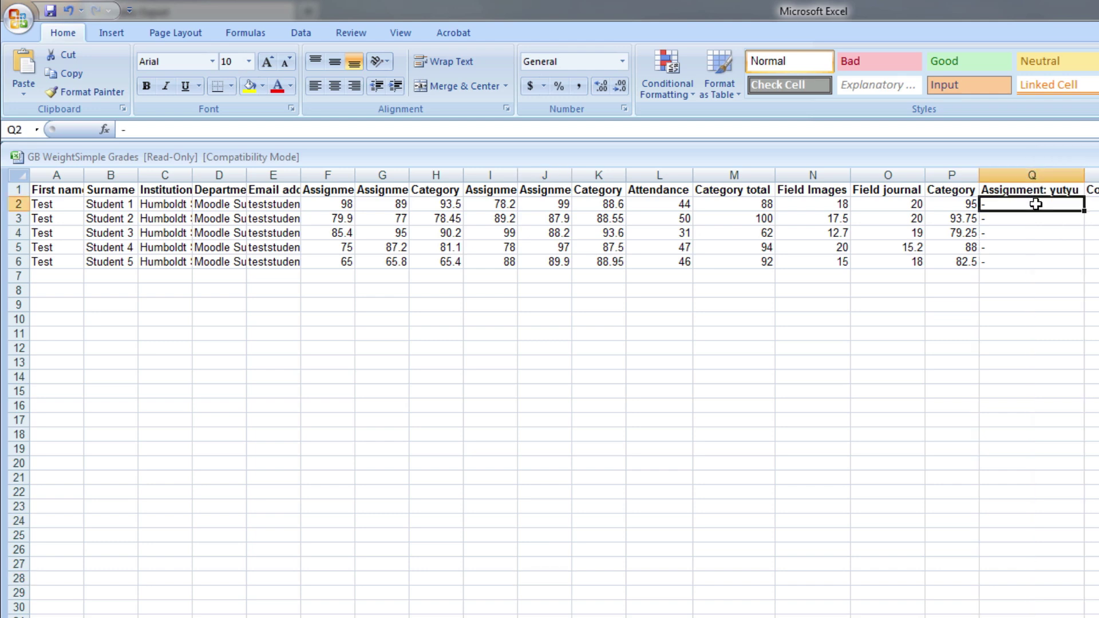
{"action": "key", "text": "Delete"}
{"action": "double_click", "coordinate": [1037, 204]}
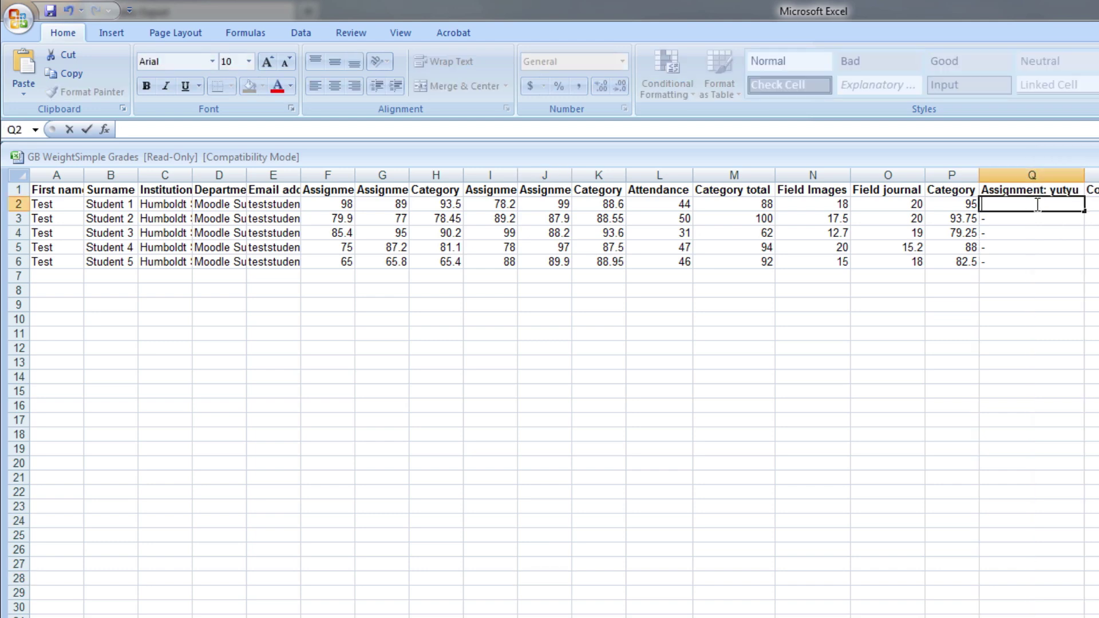
{"action": "type", "text": "98"}
{"action": "key", "text": "Return"}
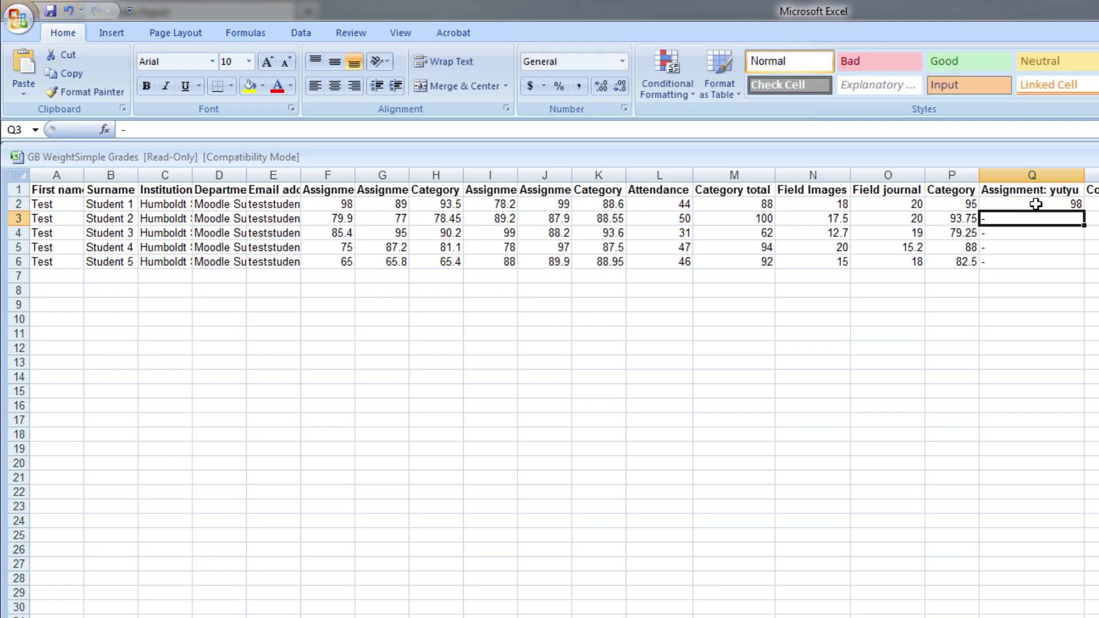
{"action": "type", "text": "87"}
{"action": "key", "text": "Return"}
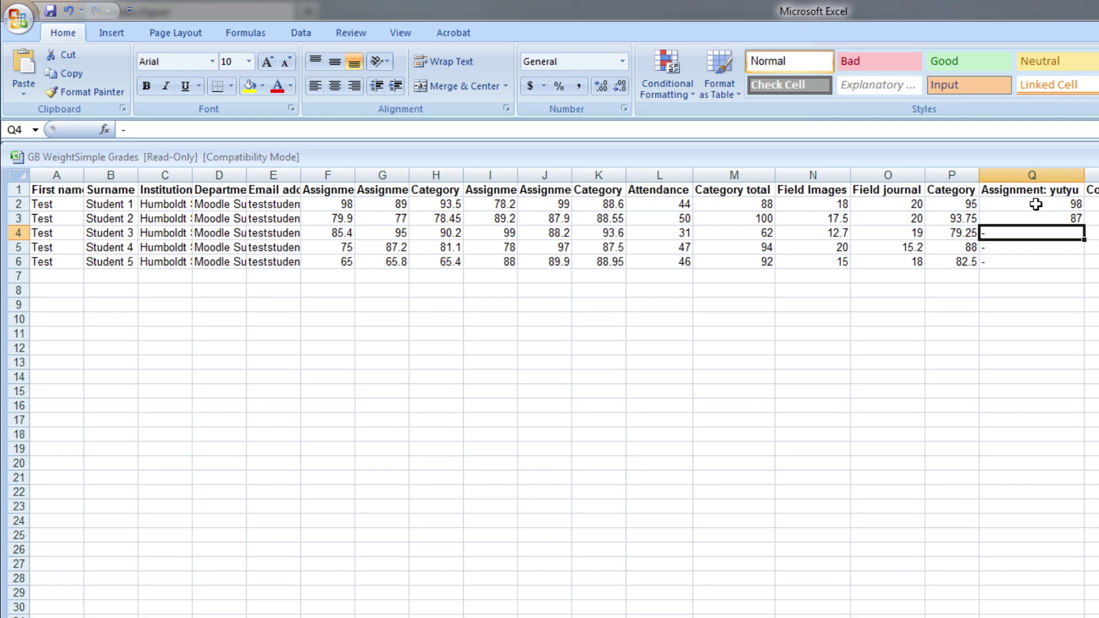
{"action": "type", "text": "89"}
{"action": "key", "text": "Return"}
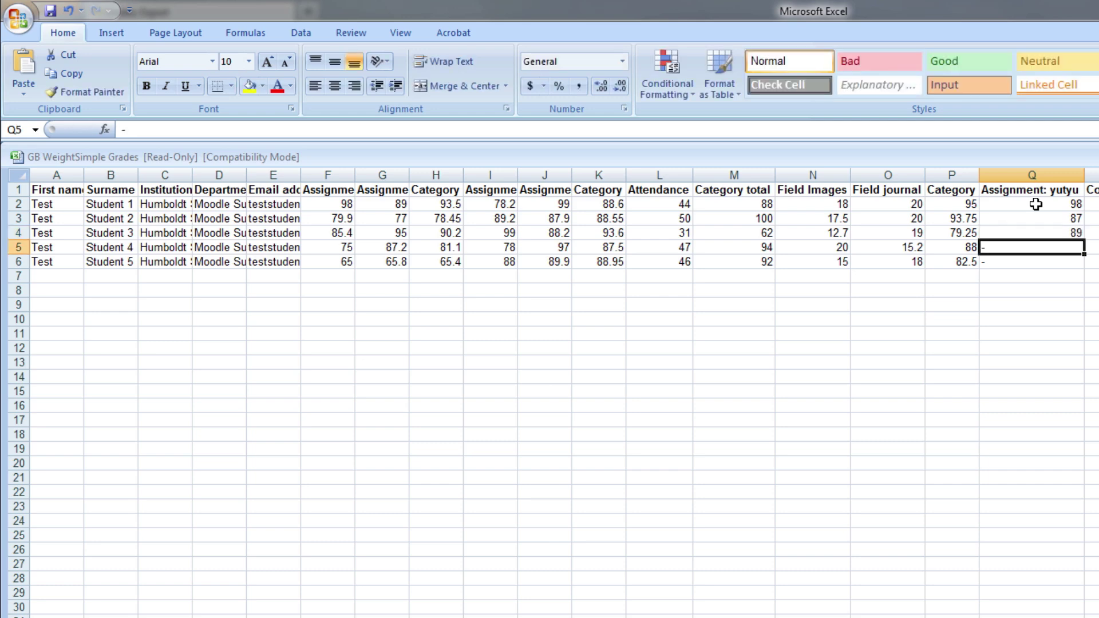
{"action": "type", "text": "62"}
{"action": "key", "text": "Return"}
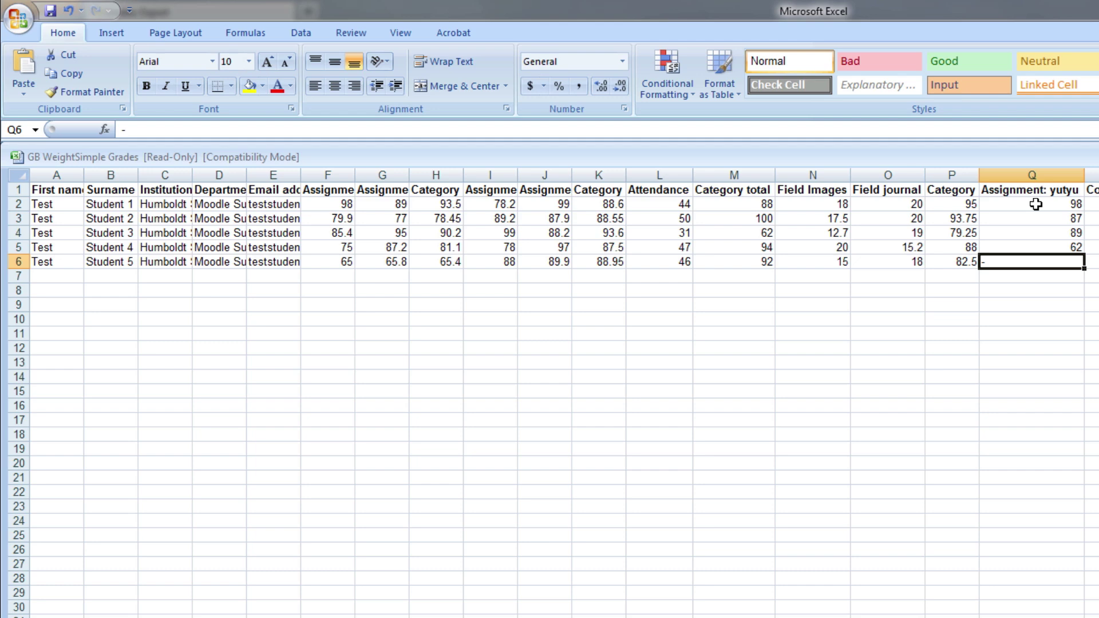
{"action": "type", "text": "100"}
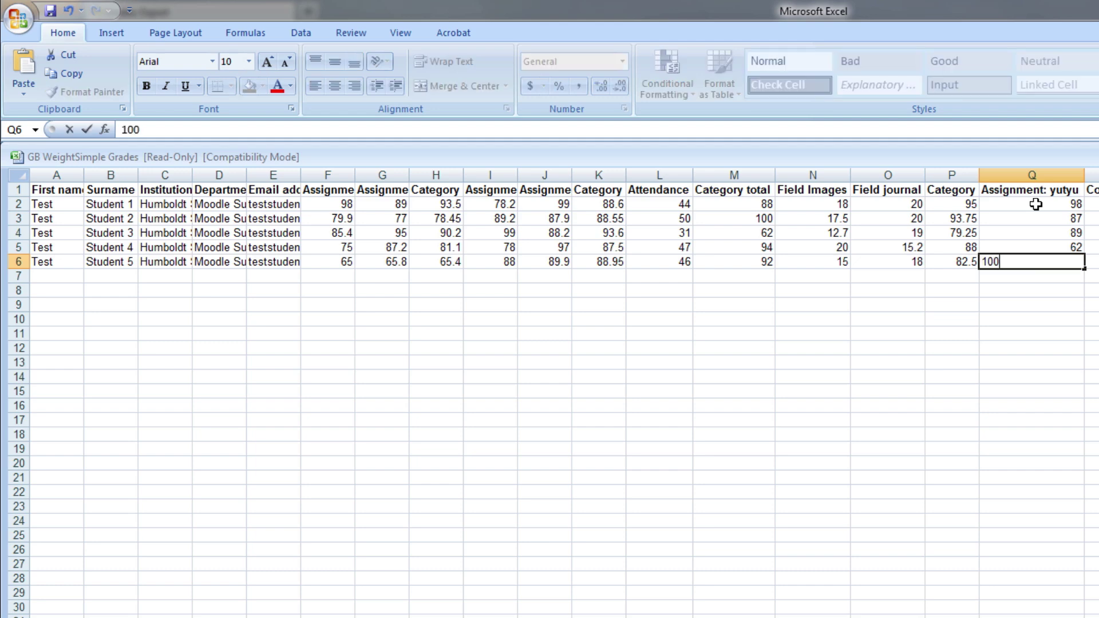
{"action": "key", "text": "Return"}
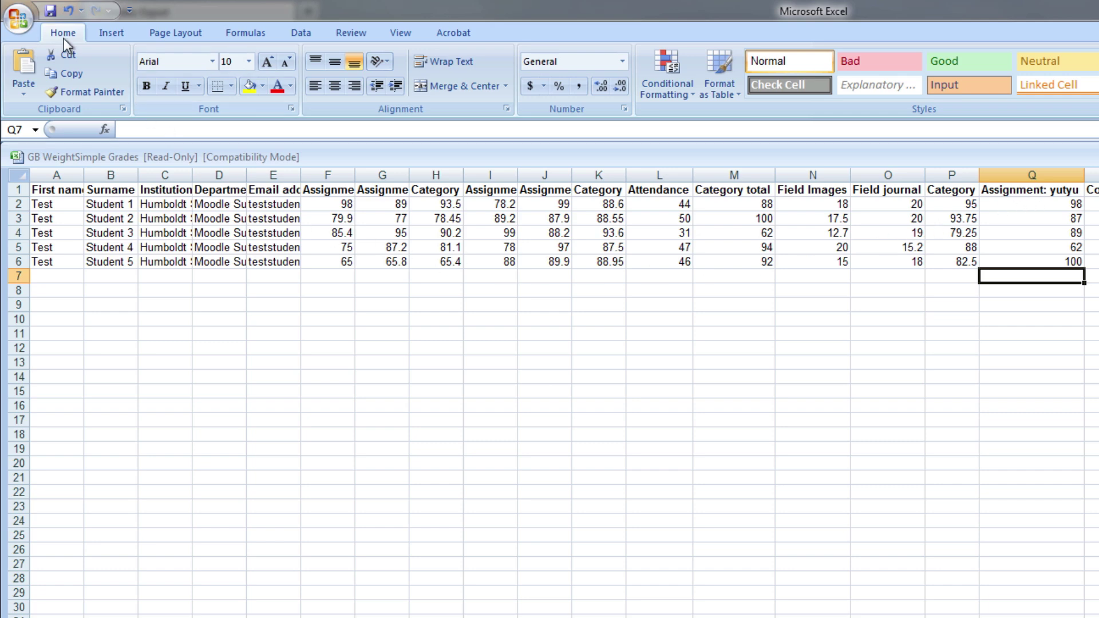
Save a copy of the workbook to the Desktop as CSV (Comma delimited) under the name GB WeightSimple Grades, keeping the CSV format
{"action": "left_click", "coordinate": [11, 22]}
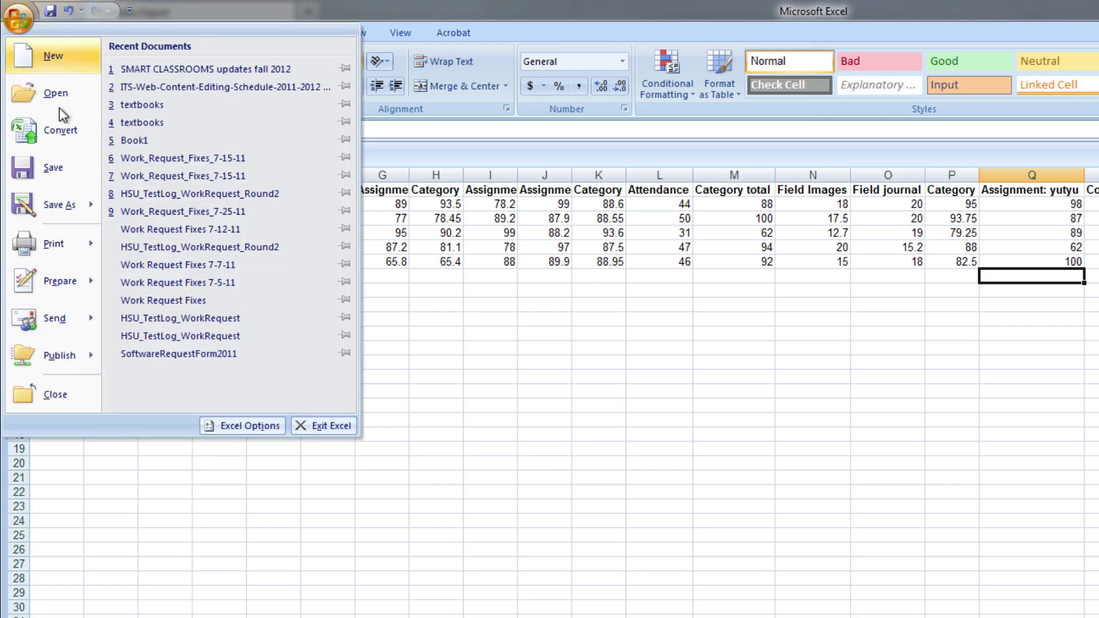
{"action": "mouse_move", "coordinate": [70, 208]}
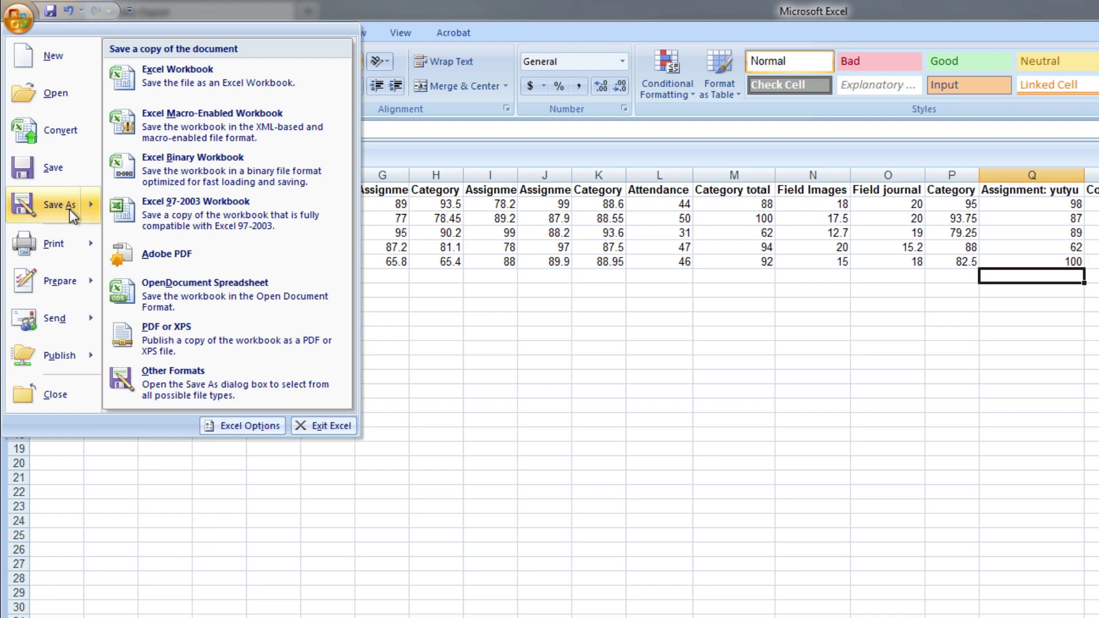
{"action": "left_click", "coordinate": [197, 75]}
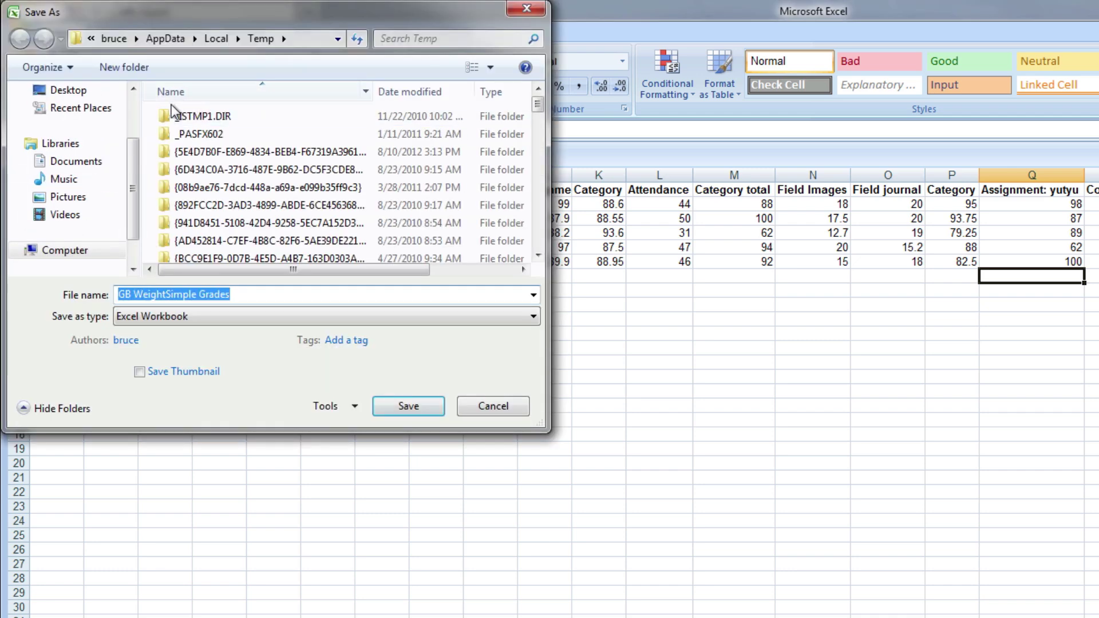
{"action": "left_click", "coordinate": [87, 91]}
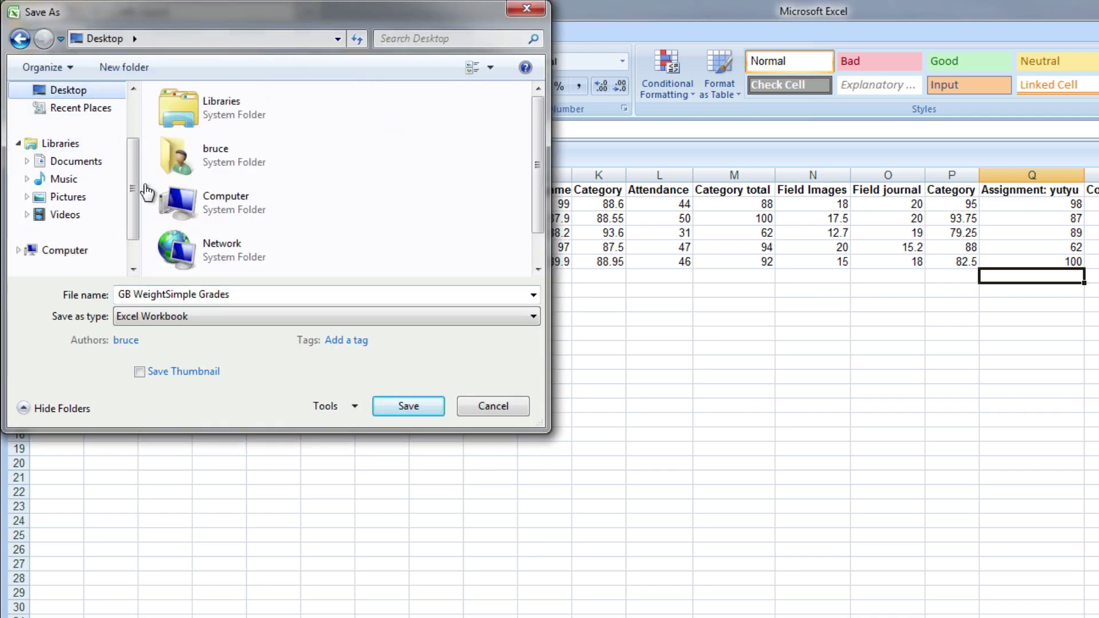
{"action": "left_click", "coordinate": [270, 319]}
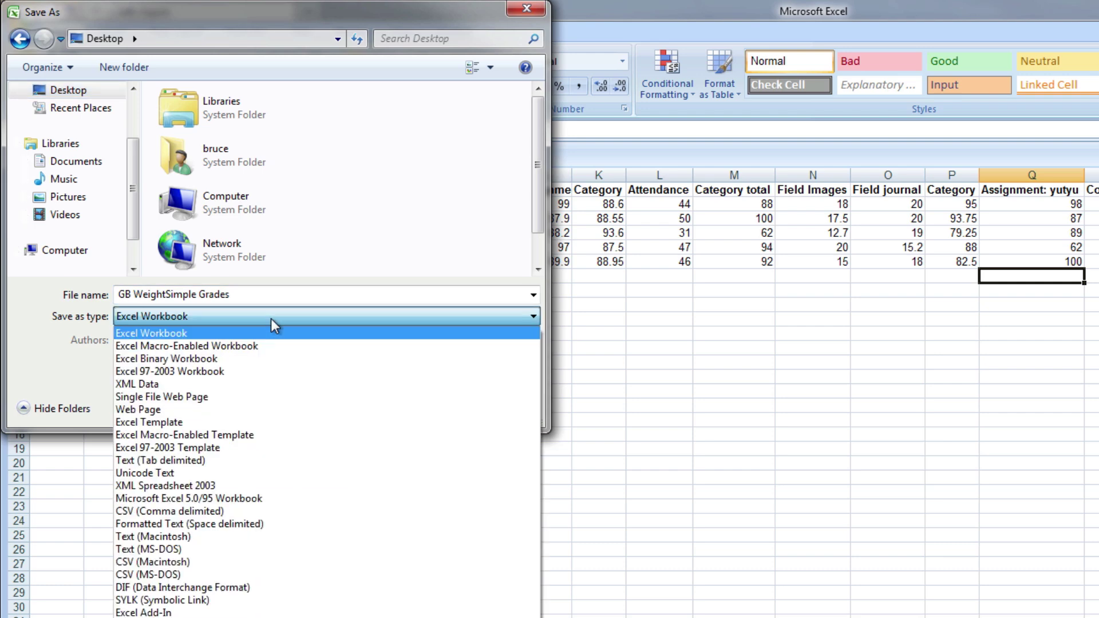
{"action": "left_click", "coordinate": [280, 511]}
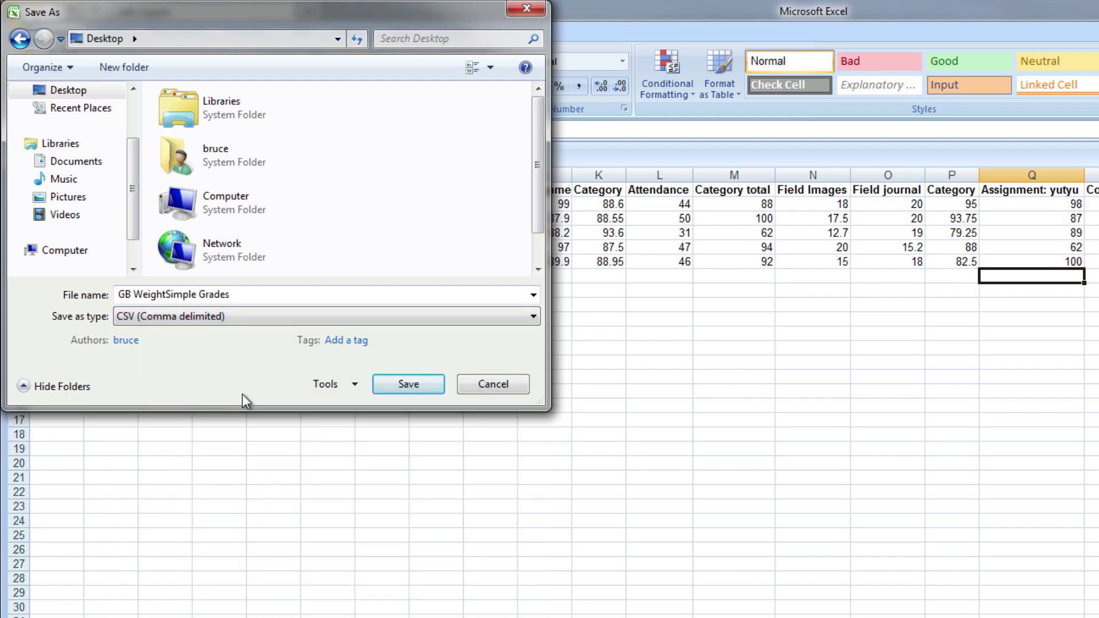
{"action": "left_click", "coordinate": [400, 386]}
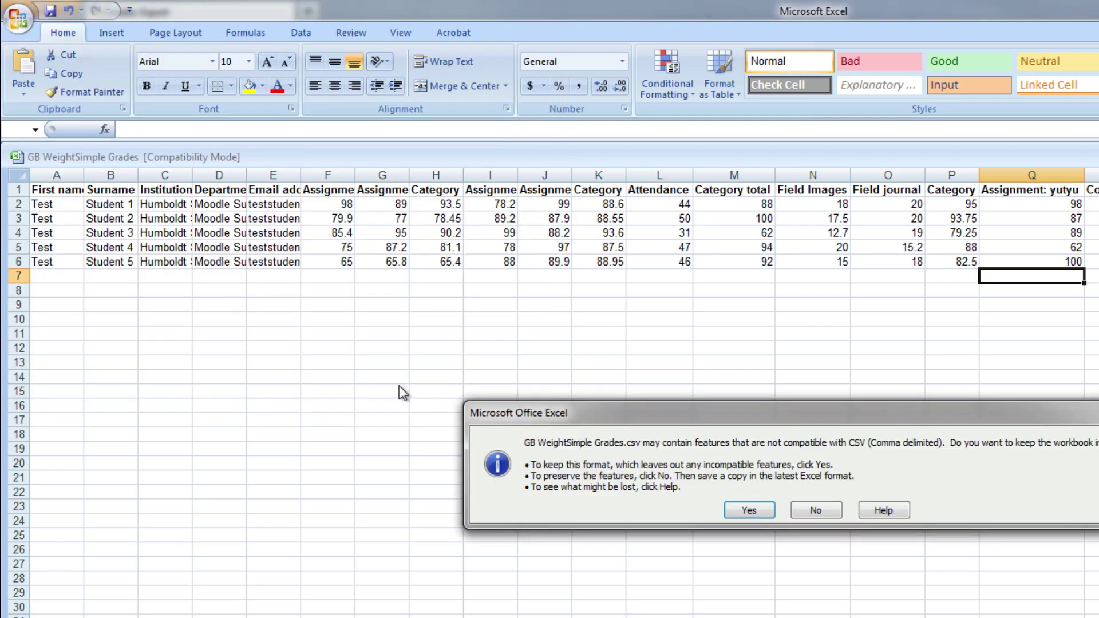
{"action": "left_click", "coordinate": [748, 515]}
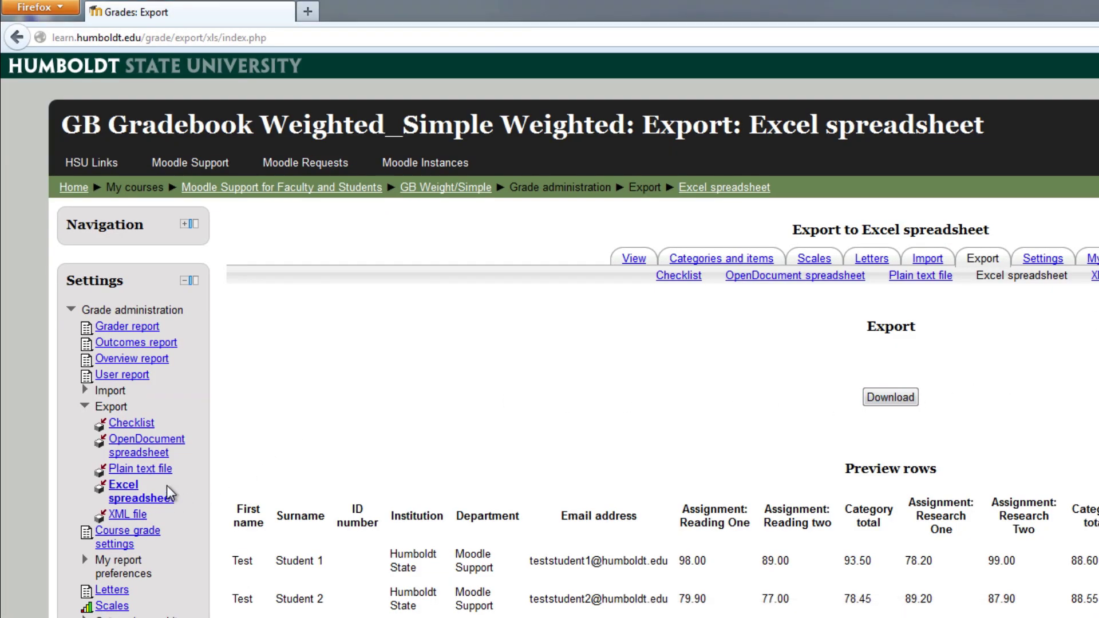
Switch to the Moodle gradebook in Firefox and open the CSV file import page
{"action": "left_click", "coordinate": [103, 391]}
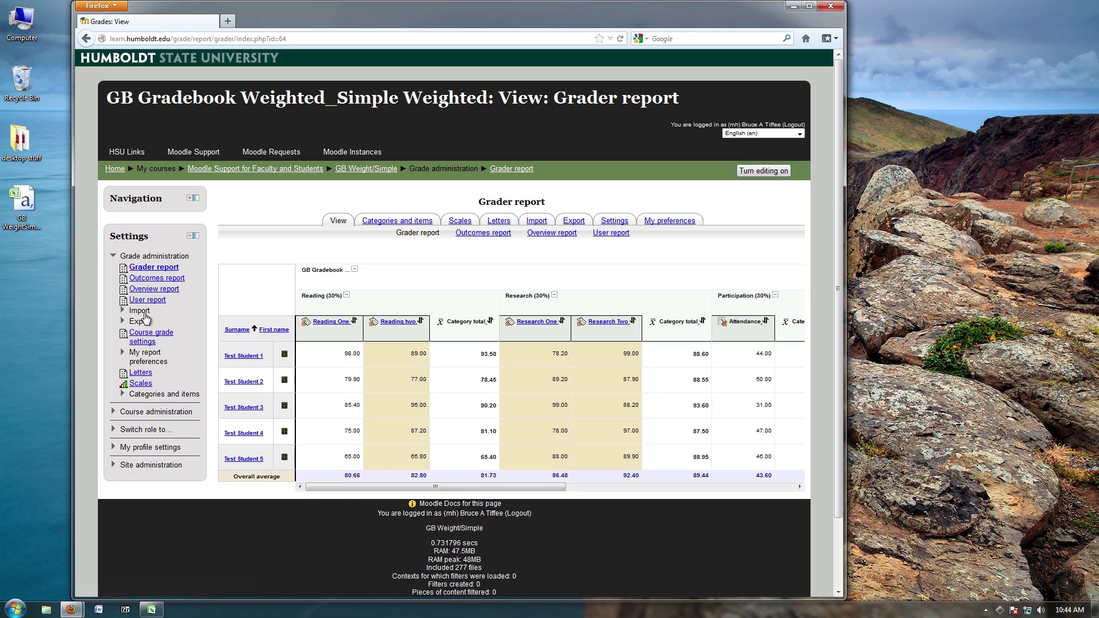
{"action": "left_click", "coordinate": [143, 314]}
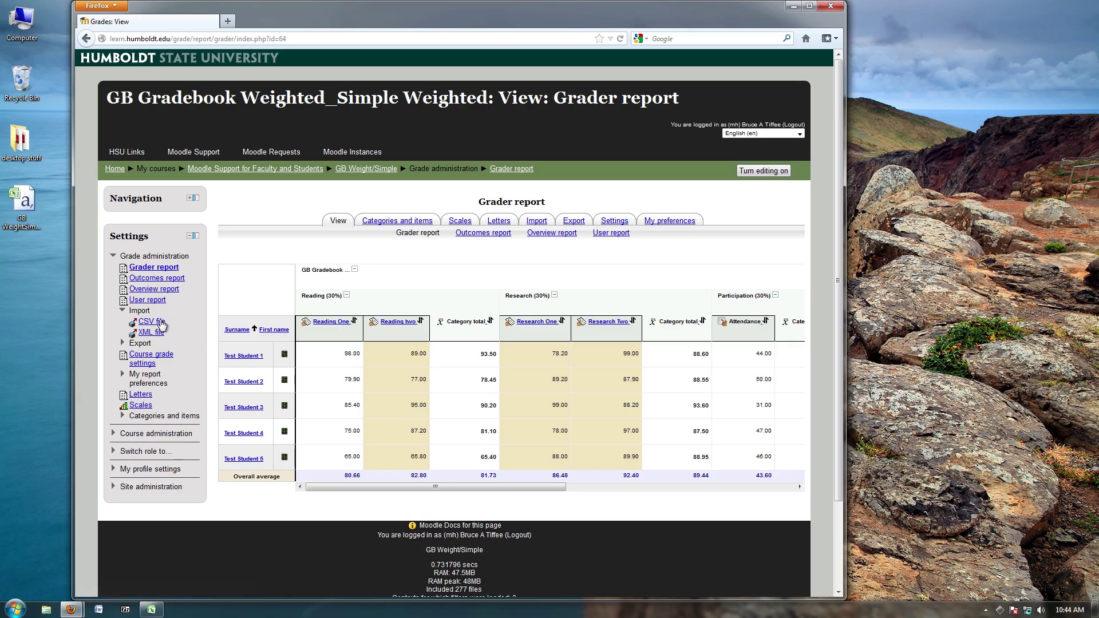
{"action": "left_click", "coordinate": [159, 324]}
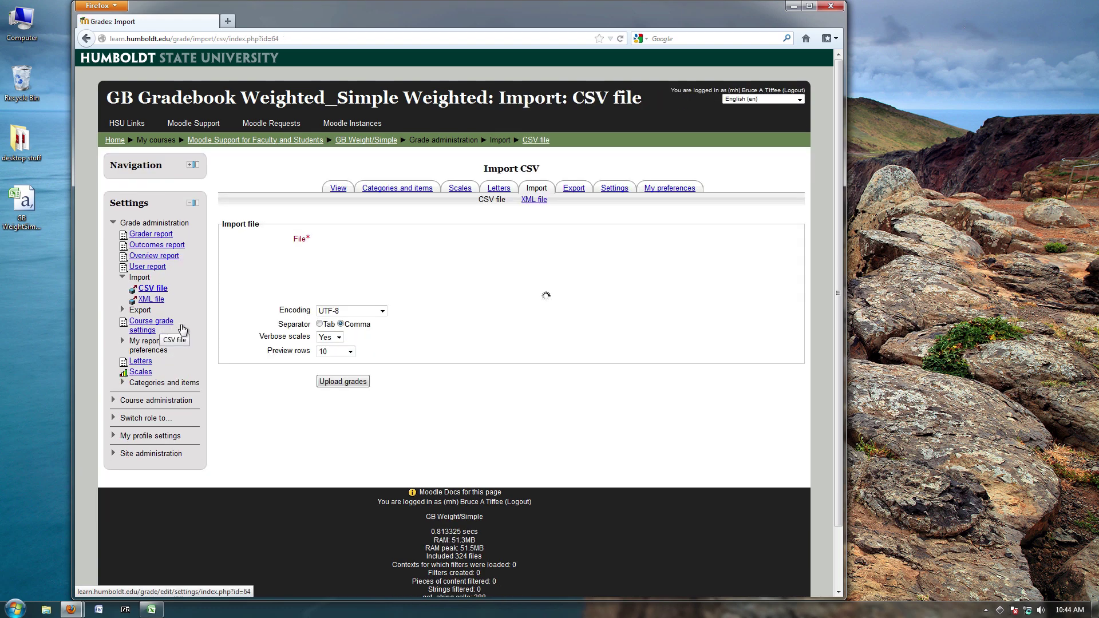
Add GB WeightSimple Grades.csv from the desktop as the import file and upload it for preview
{"action": "left_click_drag", "start_coordinate": [22, 203], "coordinate": [372, 290]}
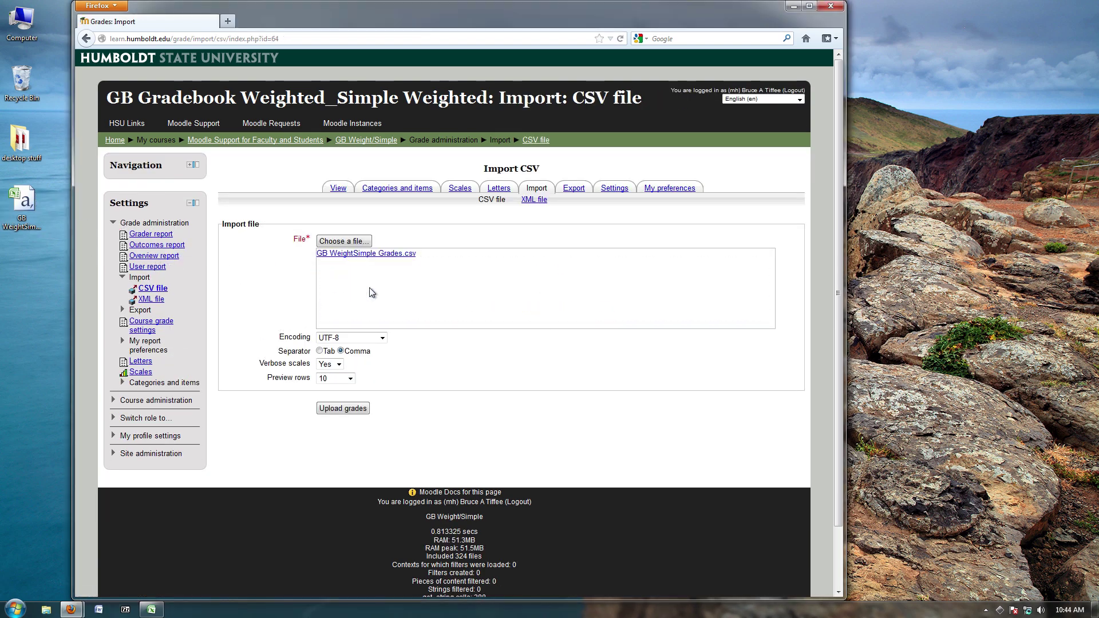
{"action": "left_click", "coordinate": [332, 412]}
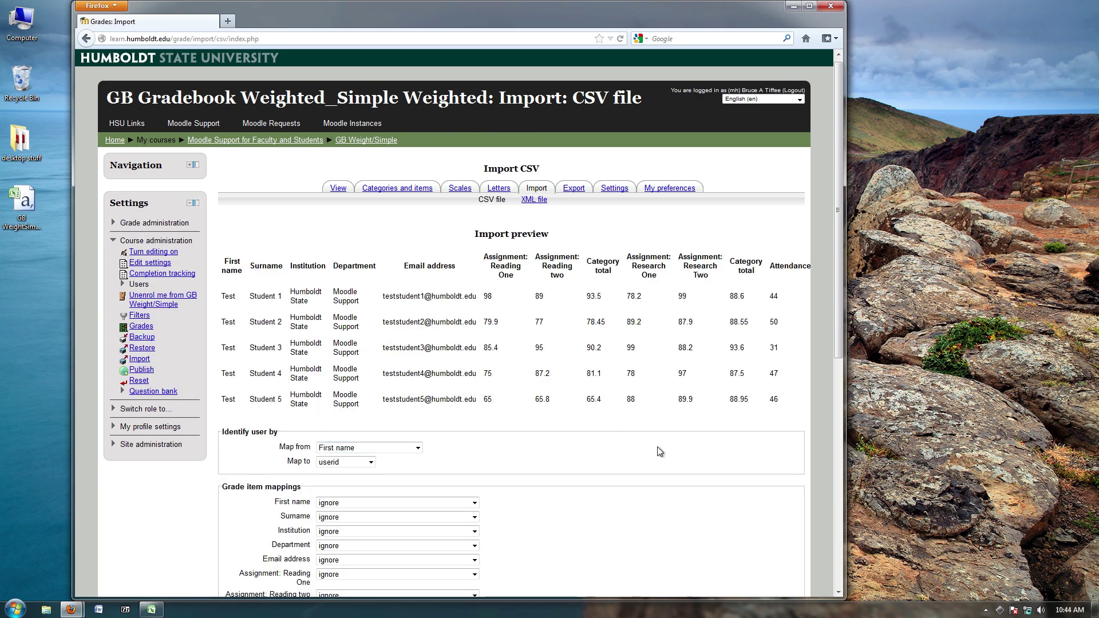
Identify users in the import by mapping from Email address to useremail
{"action": "scroll", "coordinate": [658, 452], "scroll_direction": "down", "scroll_amount": 2}
{"action": "scroll", "coordinate": [659, 453], "scroll_direction": "down", "scroll_amount": 2}
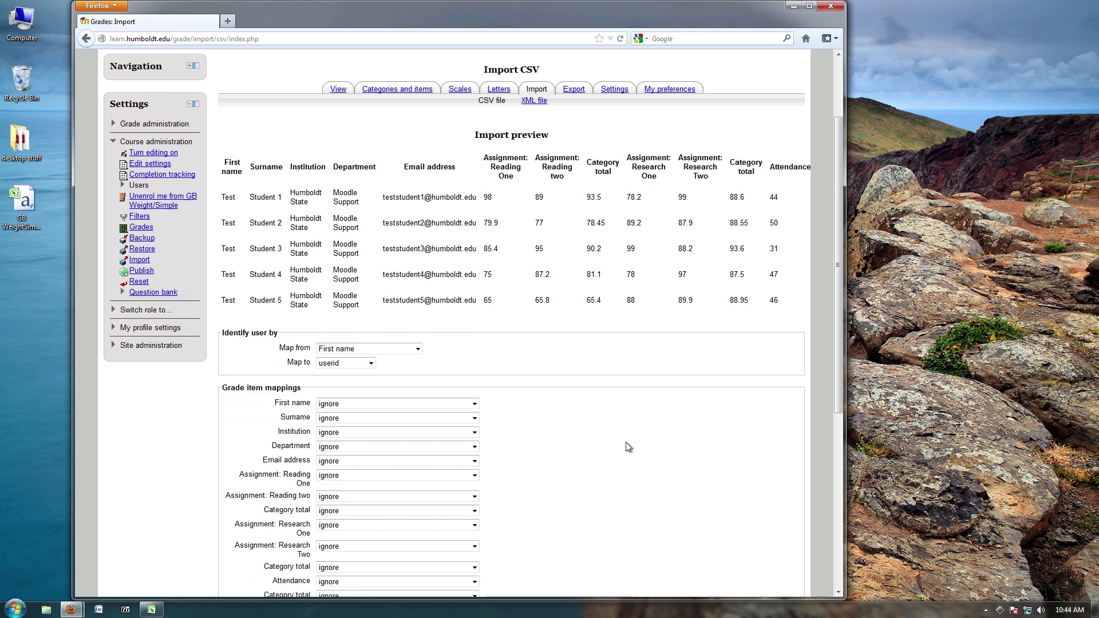
{"action": "left_click", "coordinate": [401, 320]}
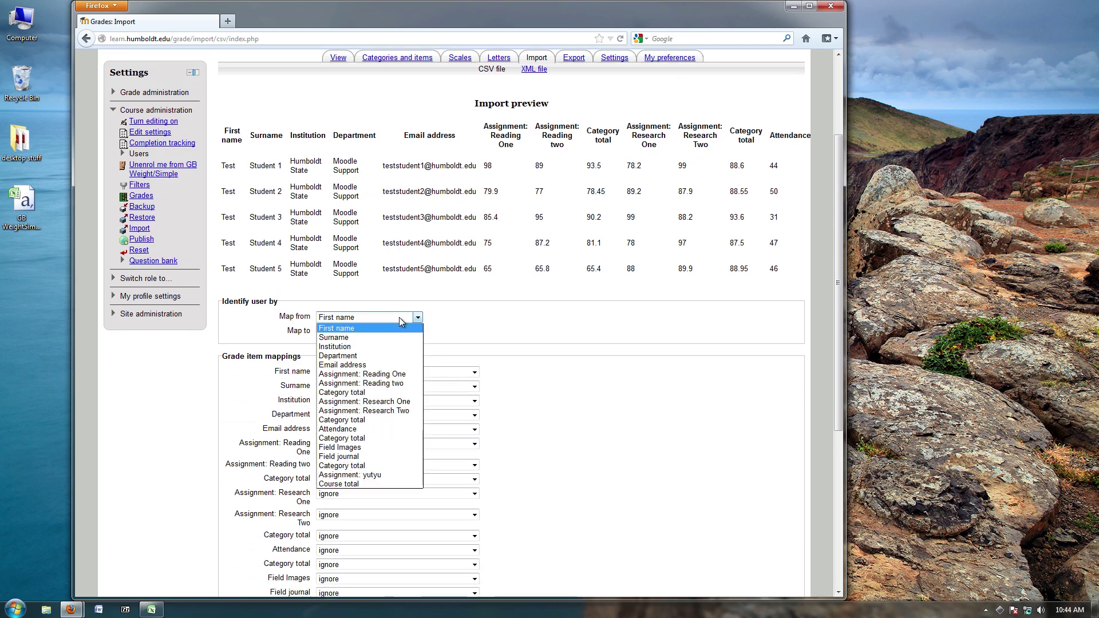
{"action": "left_click", "coordinate": [378, 365]}
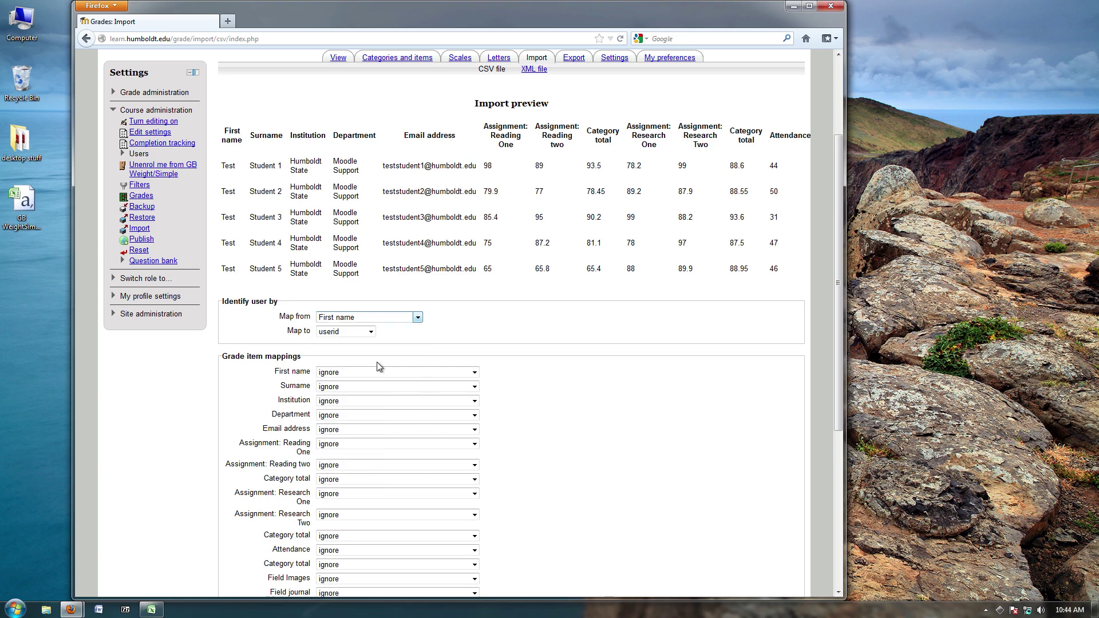
{"action": "left_click", "coordinate": [354, 333]}
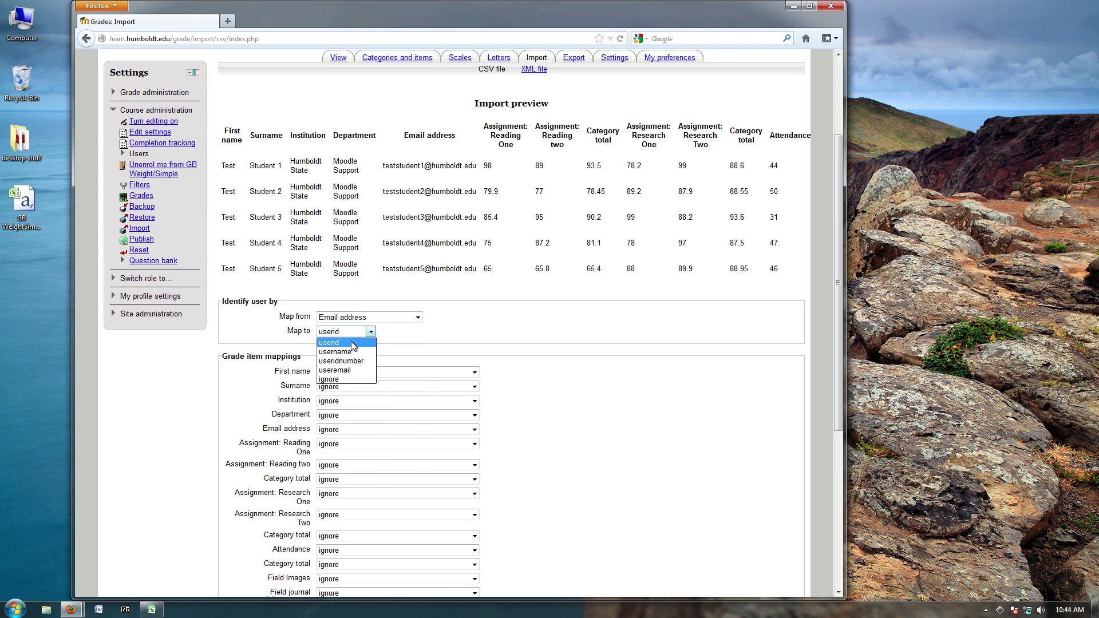
{"action": "left_click", "coordinate": [350, 370]}
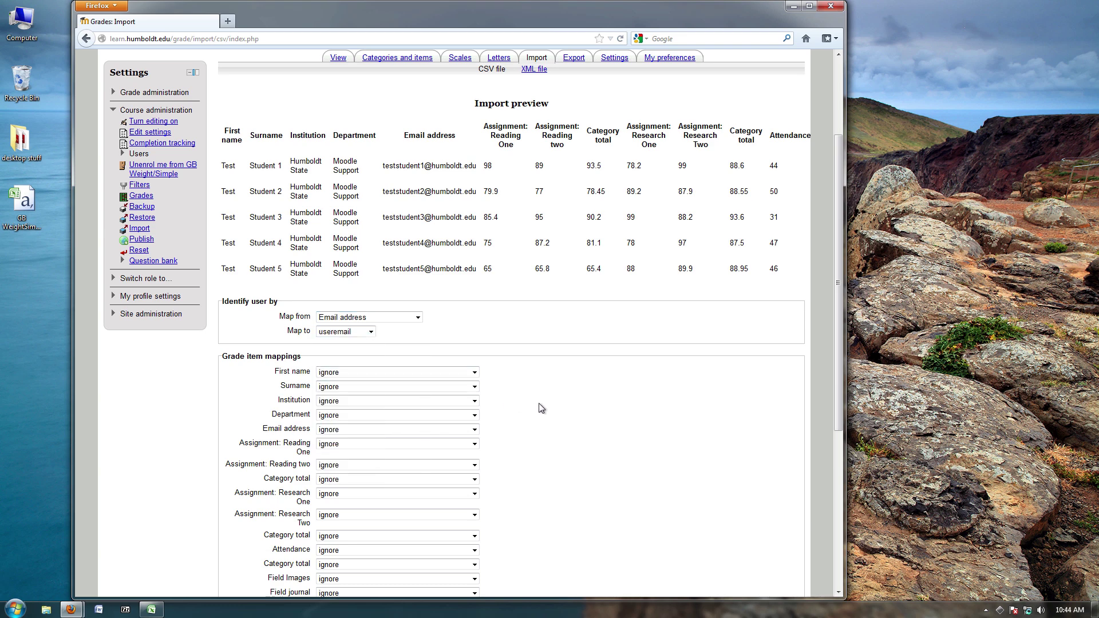
Map the "Assignment: yutyu" column to the grade item Assignment: yutyu and upload the grades
{"action": "scroll", "coordinate": [540, 407], "scroll_direction": "down", "scroll_amount": 2}
{"action": "scroll", "coordinate": [540, 407], "scroll_direction": "down", "scroll_amount": 3}
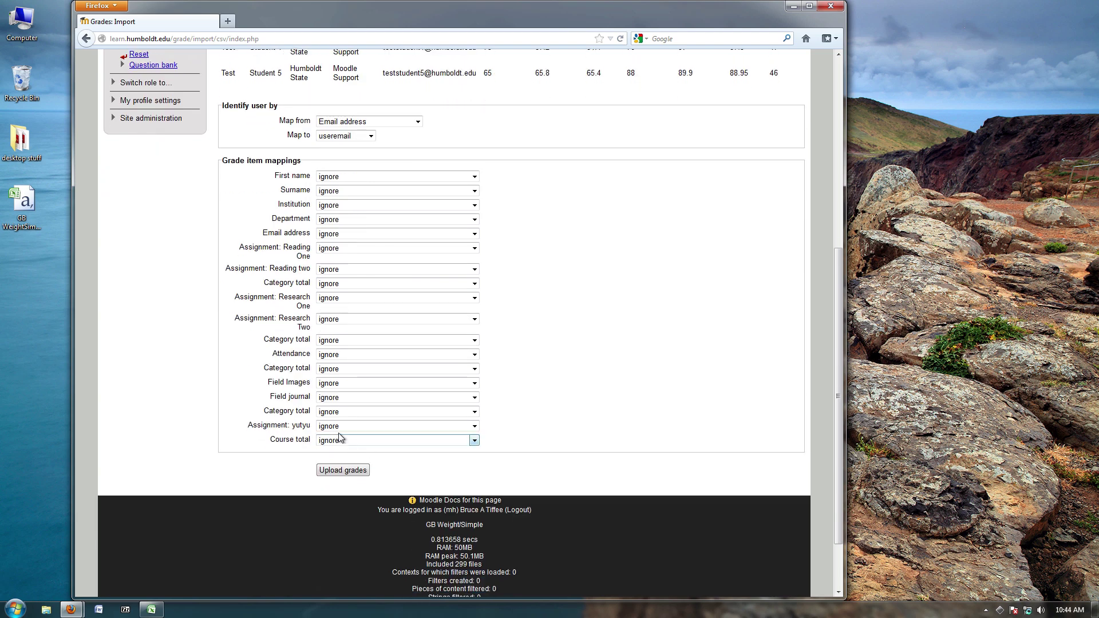
{"action": "left_click", "coordinate": [338, 430]}
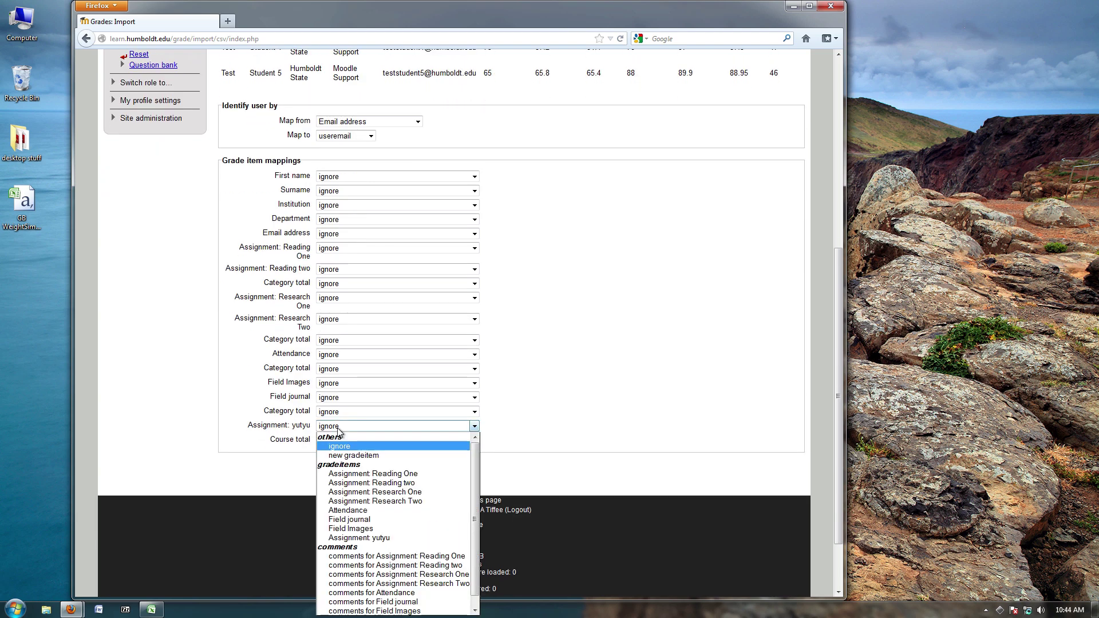
{"action": "left_click", "coordinate": [359, 539]}
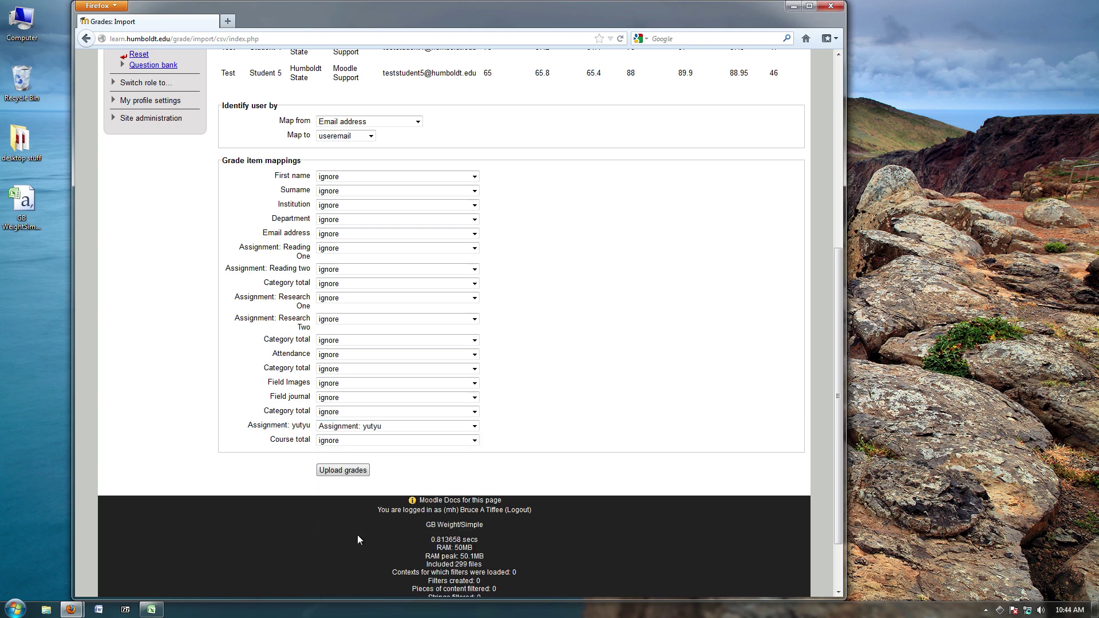
{"action": "left_click", "coordinate": [342, 471]}
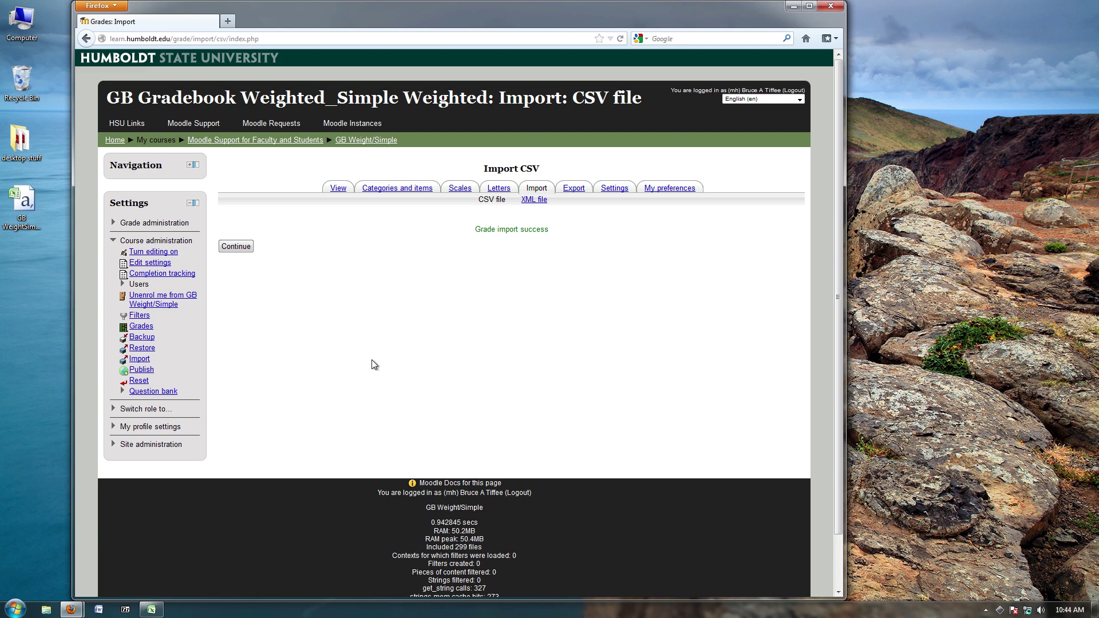
Continue to the grader report and check the imported grades in the yutyu column
{"action": "left_click", "coordinate": [237, 247]}
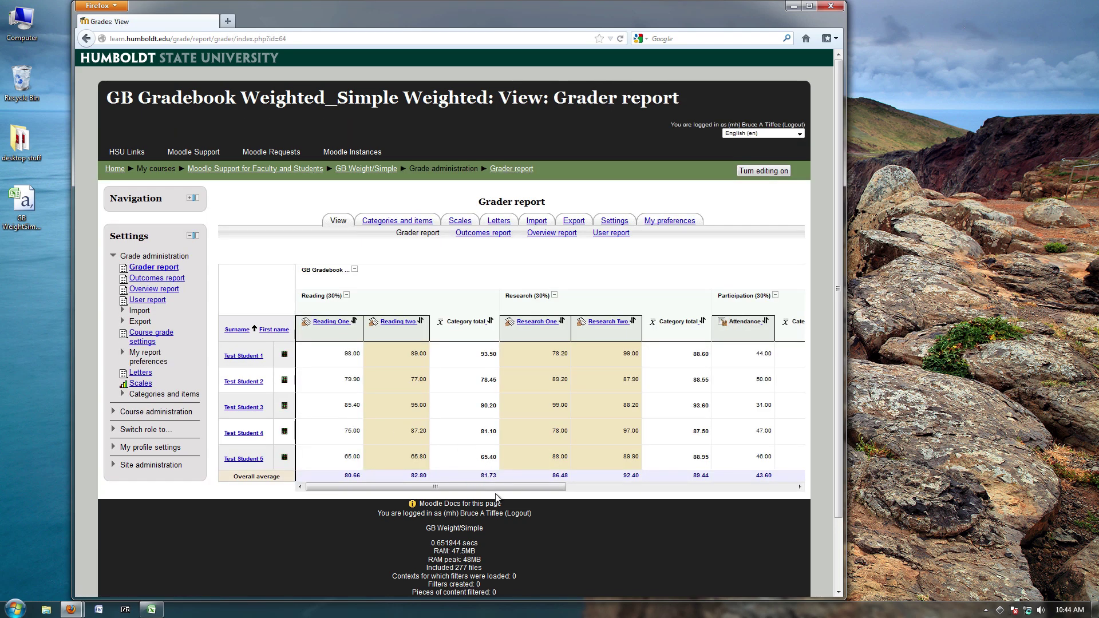
{"action": "left_click_drag", "start_coordinate": [498, 488], "coordinate": [690, 479]}
{"action": "scroll", "coordinate": [580, 413], "scroll_direction": "down", "scroll_amount": 2}
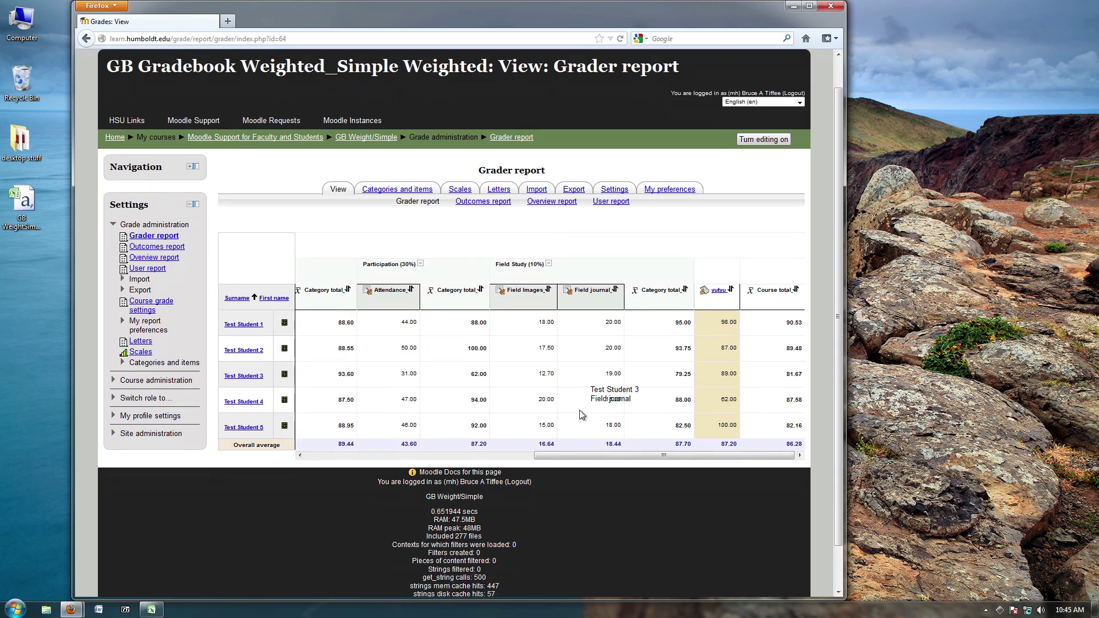
{"action": "scroll", "coordinate": [572, 406], "scroll_direction": "down", "scroll_amount": 2}
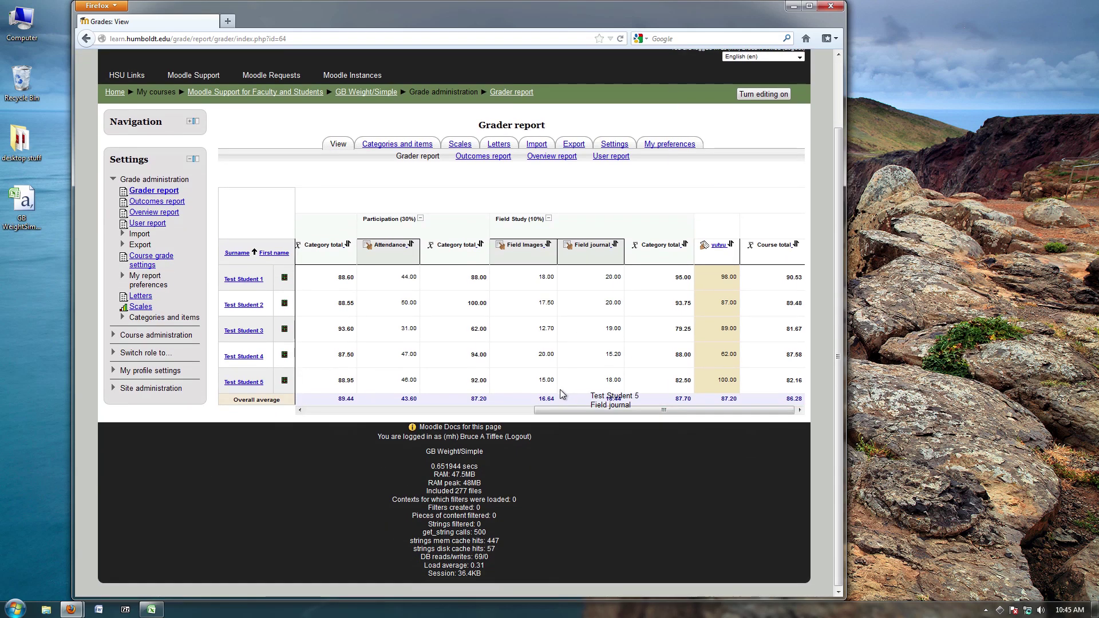